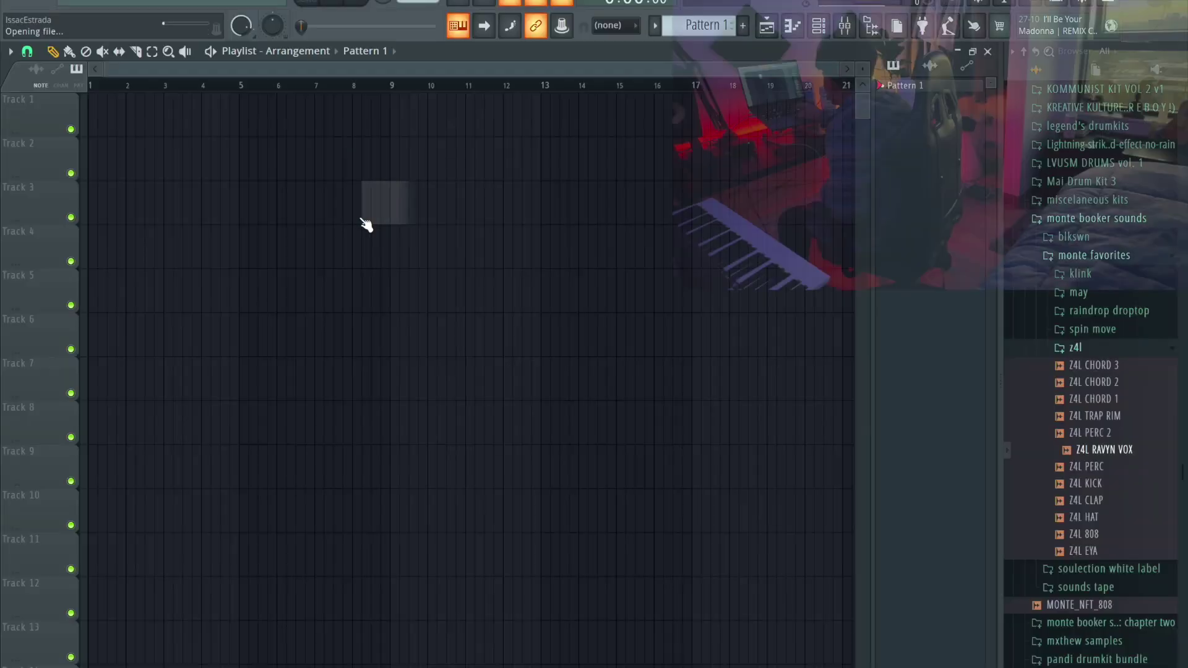
# Step: Place the audio sample 9 at the start of Track 1 in the playlist
pyautogui.moveTo(367, 225); pyautogui.dragTo(6, 125)
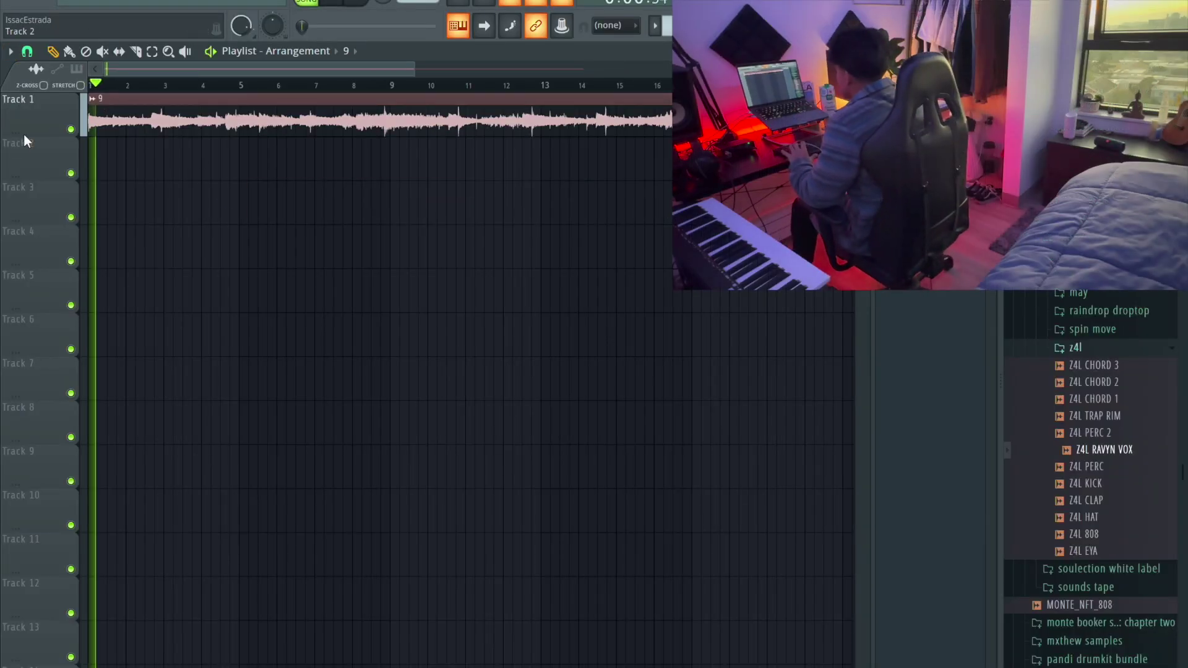
pyautogui.scroll(-2, 42, 295)
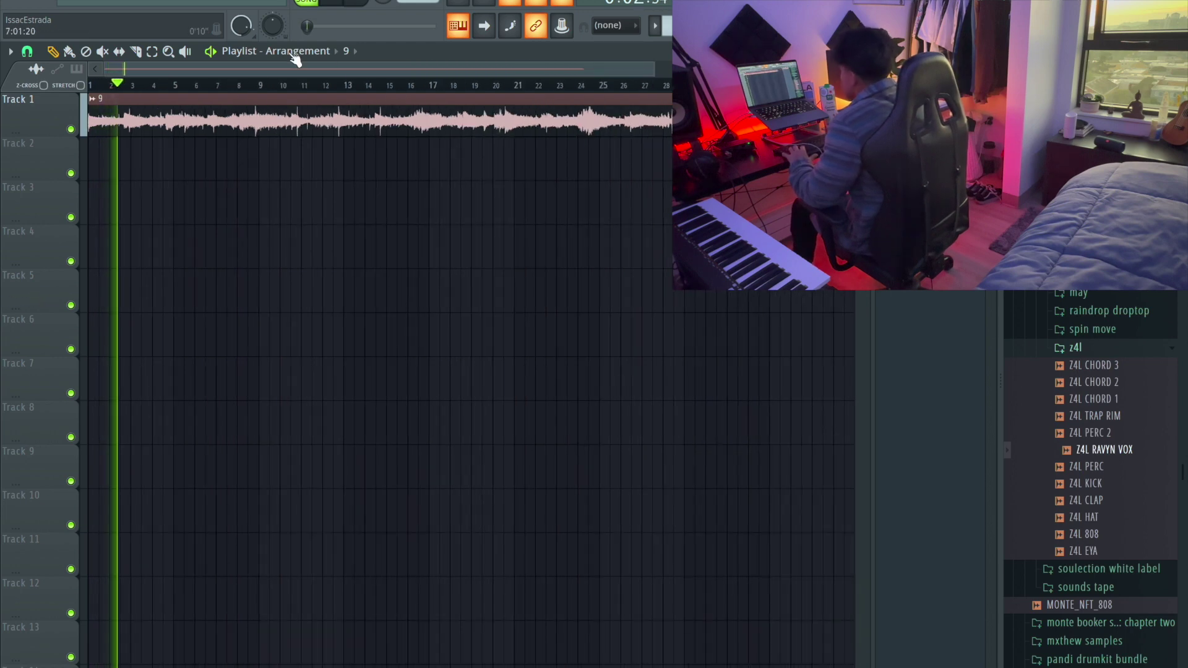
pyautogui.doubleClick(541, 117)
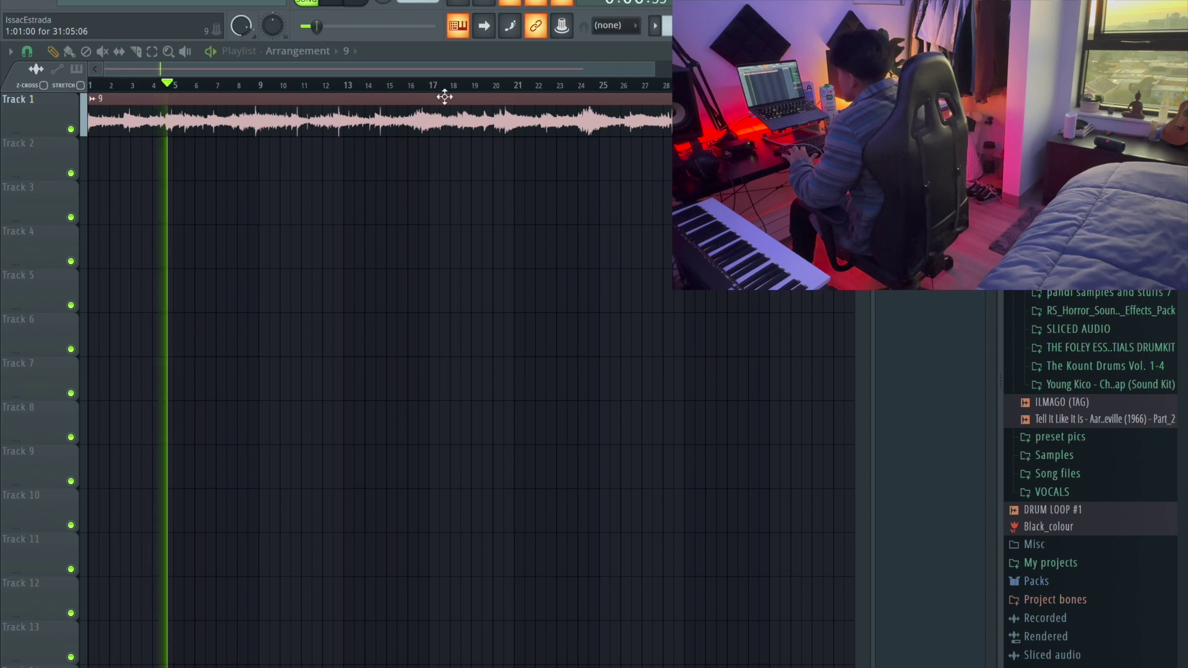
# Step: Tap along with the playing sample in the Tempo tapper to set the project tempo to 142 BPM
pyautogui.click(953, 26)
pyautogui.click(580, 309)
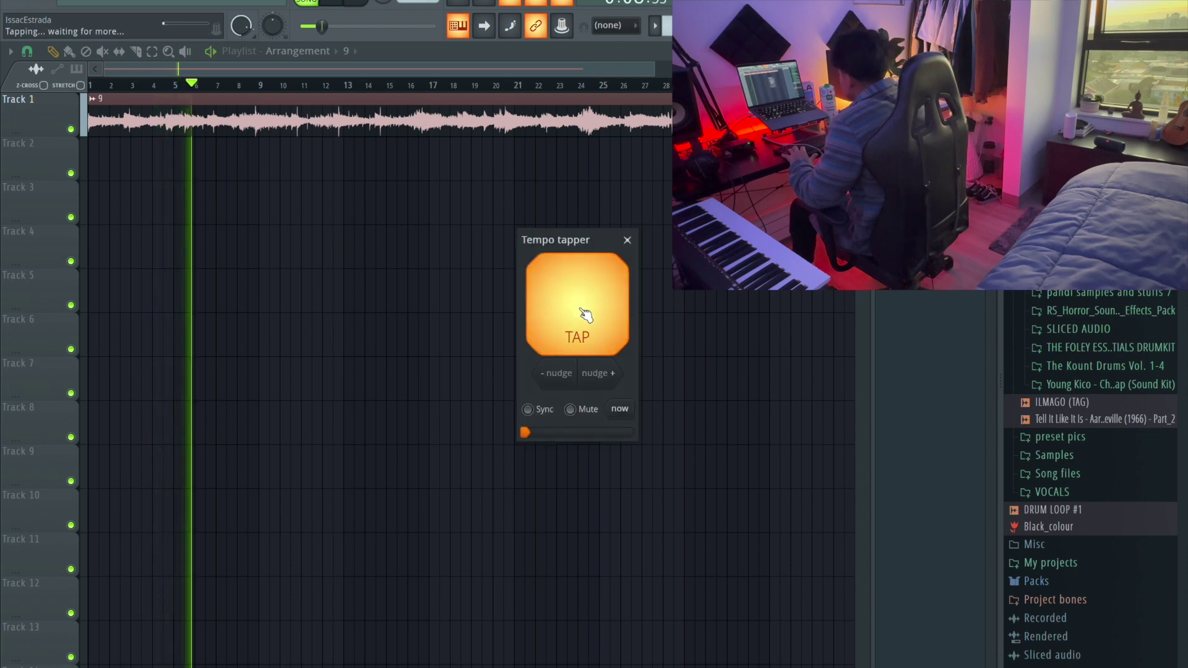
pyautogui.click(581, 309)
pyautogui.click(581, 309)
pyautogui.click(585, 315)
pyautogui.click(585, 315)
pyautogui.click(586, 316)
pyautogui.click(586, 317)
pyautogui.click(585, 315)
pyautogui.click(585, 316)
pyautogui.click(585, 316)
pyautogui.click(585, 316)
pyautogui.click(585, 316)
pyautogui.click(585, 316)
pyautogui.click(585, 315)
pyautogui.click(586, 316)
pyautogui.click(585, 316)
pyautogui.click(586, 315)
pyautogui.click(585, 316)
pyautogui.click(586, 316)
pyautogui.click(586, 316)
pyautogui.click(586, 316)
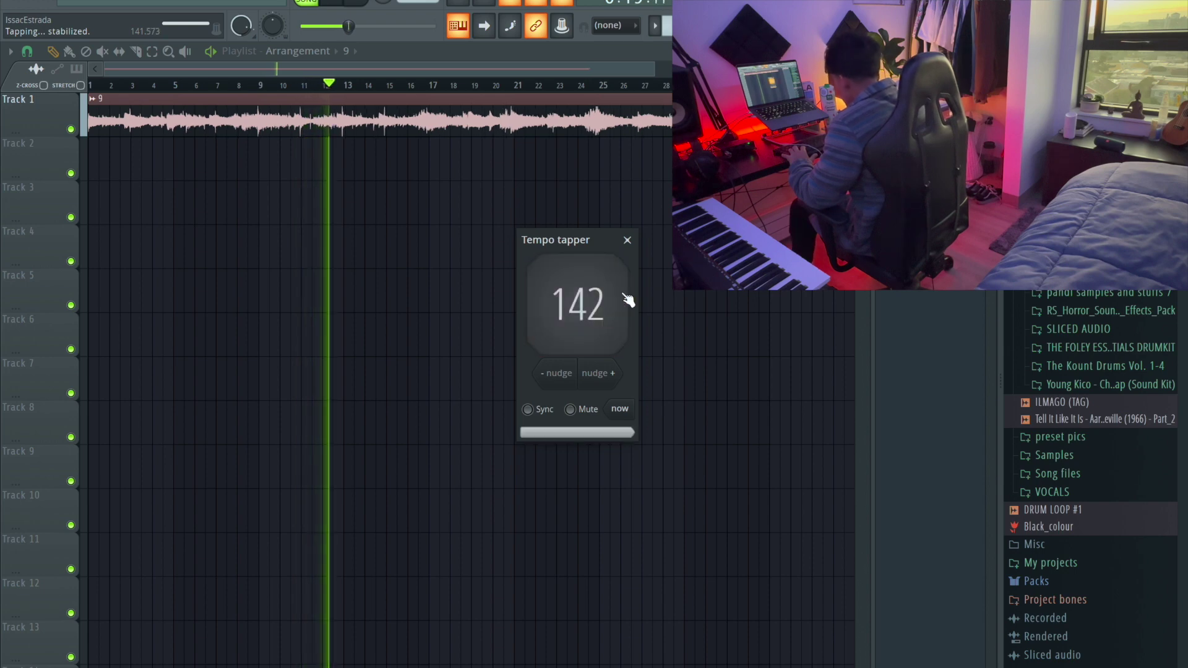
pyautogui.click(628, 240)
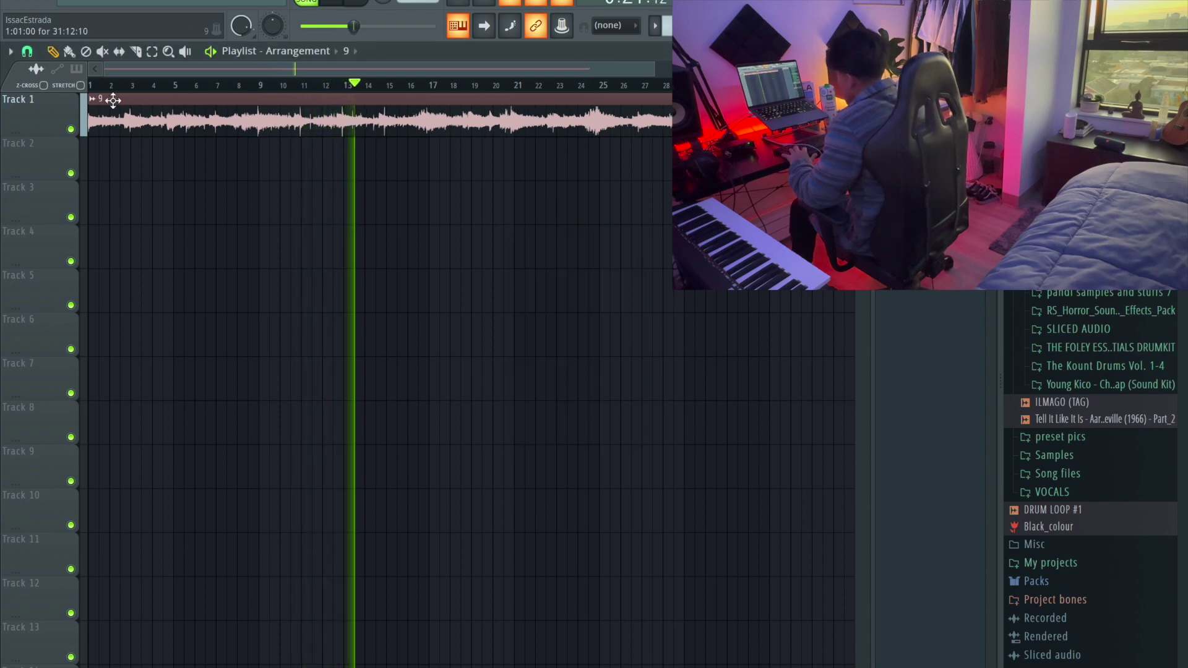
# Step: Check sample clip 9's hits against the bar lines and trim the clip to 16 bars
pyautogui.scroll(10, 29, 113)
pyautogui.scroll(-5, 139, 150)
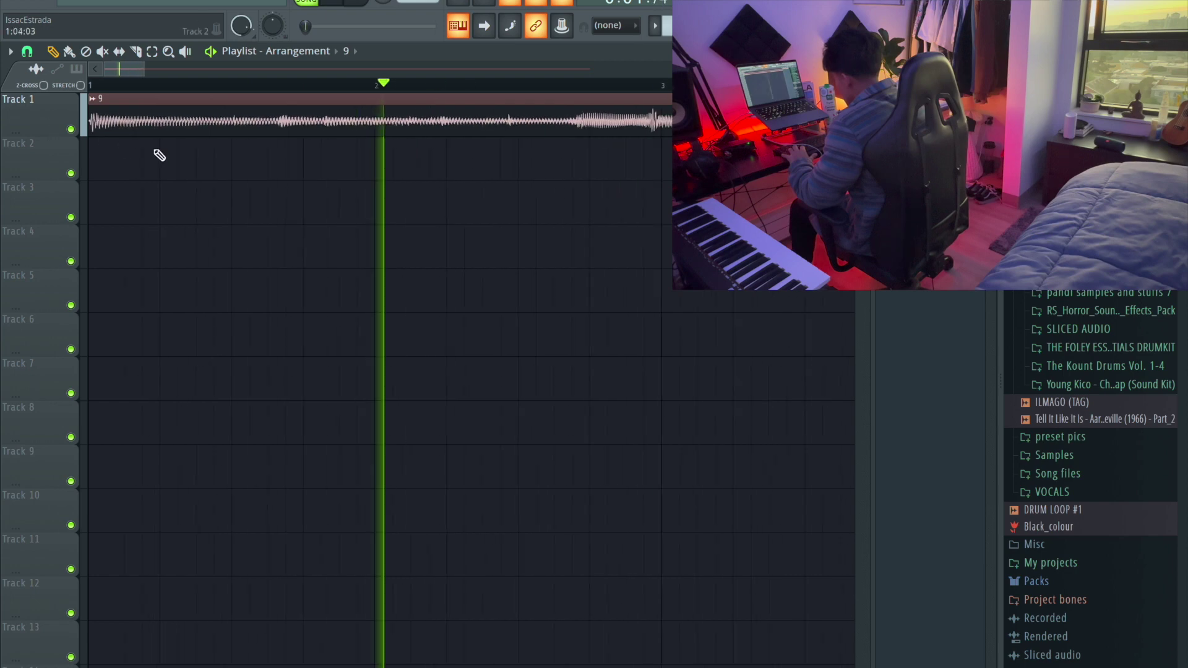
pyautogui.scroll(-3, 476, 149)
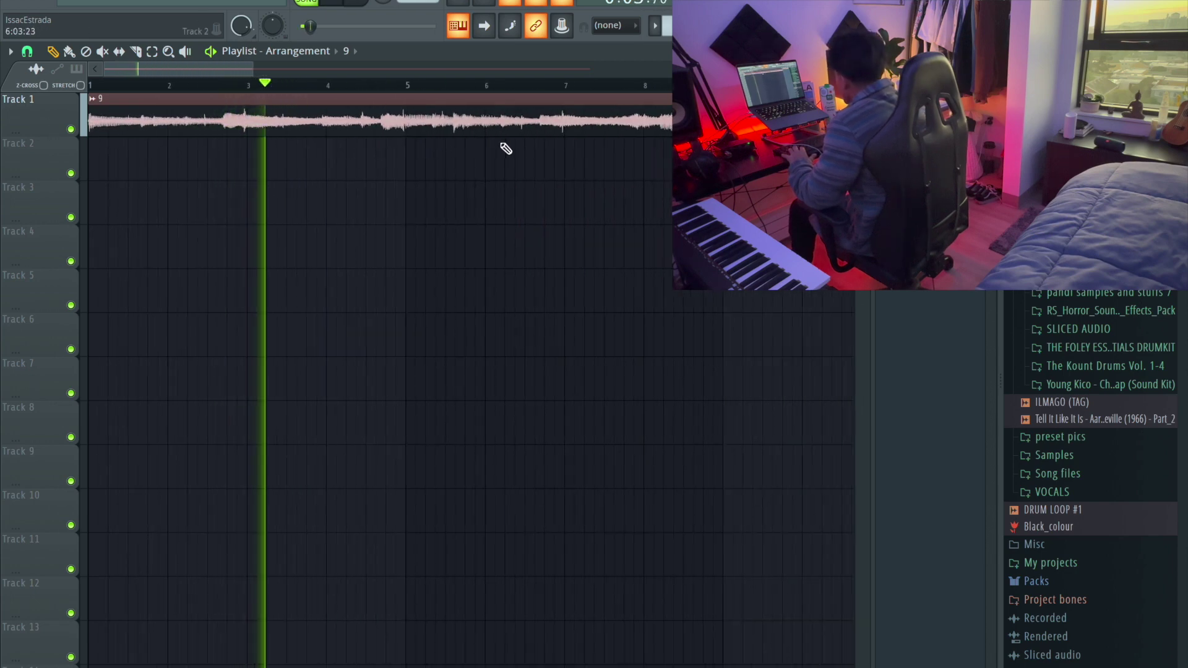
pyautogui.scroll(5, 518, 92)
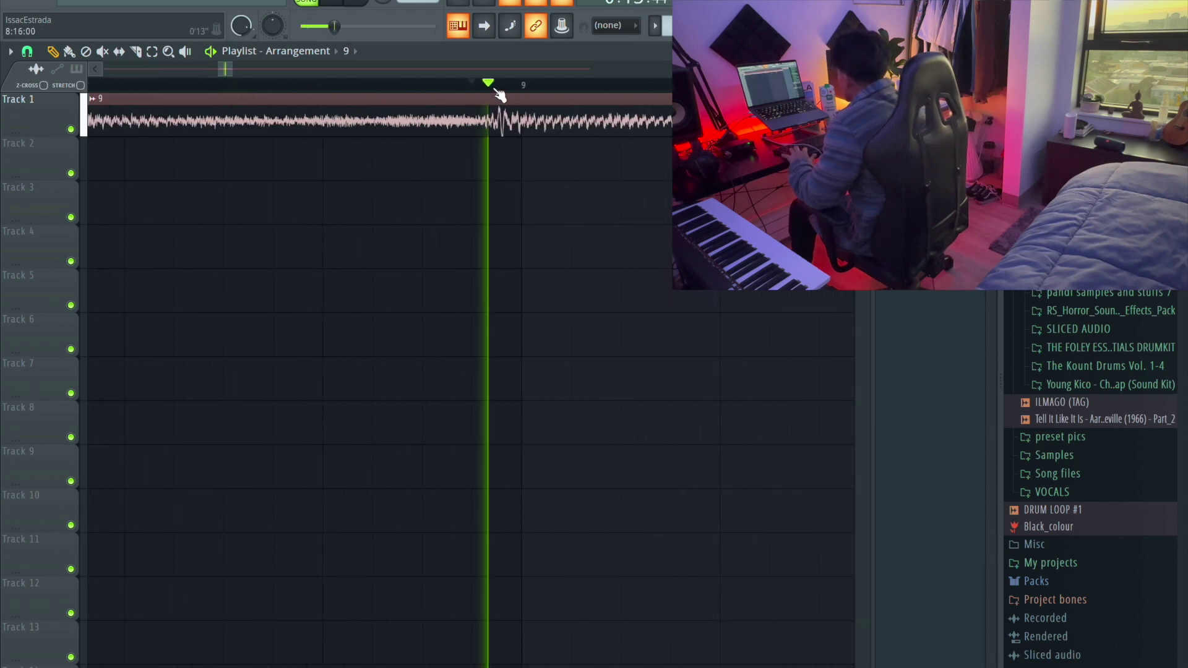
pyautogui.scroll(-4, 570, 127)
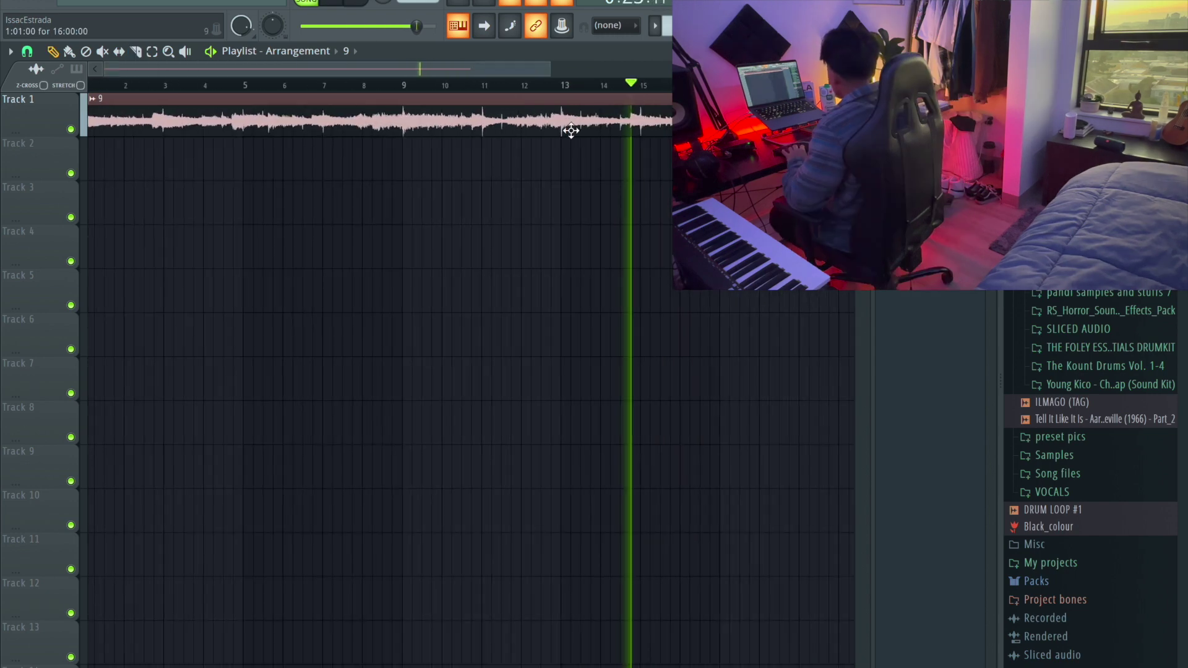
# Step: Inspect clip 9's Stretch mode time-stretching settings and raise the project tempo
pyautogui.doubleClick(487, 112)
pyautogui.press('space')
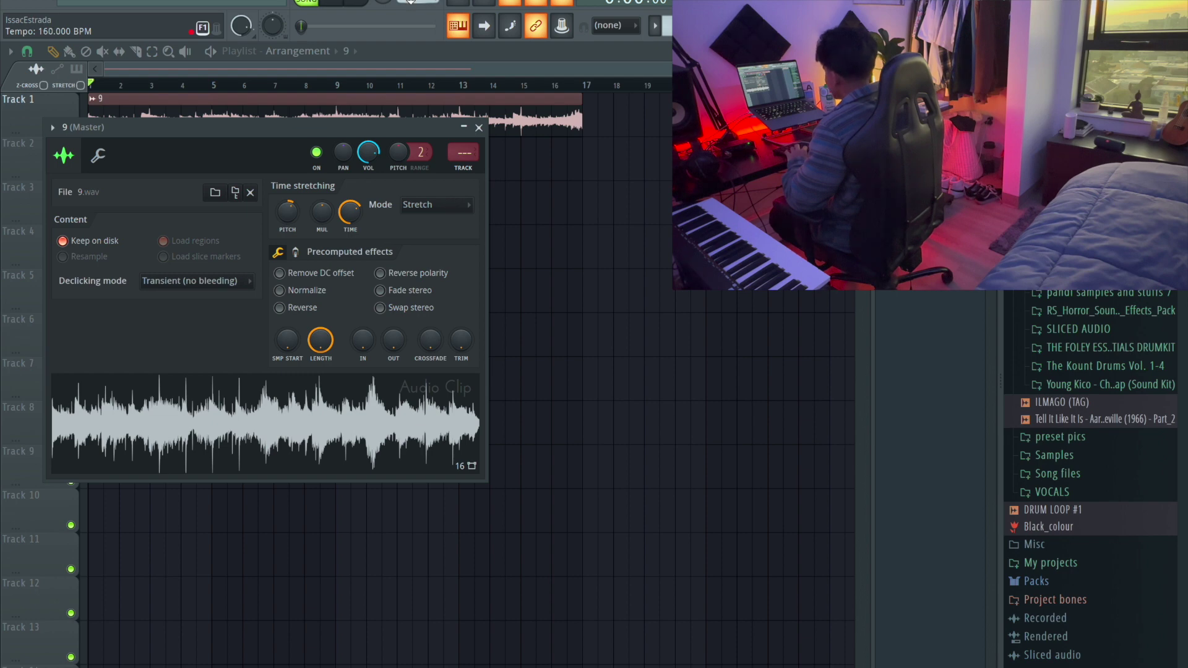
pyautogui.click(480, 128)
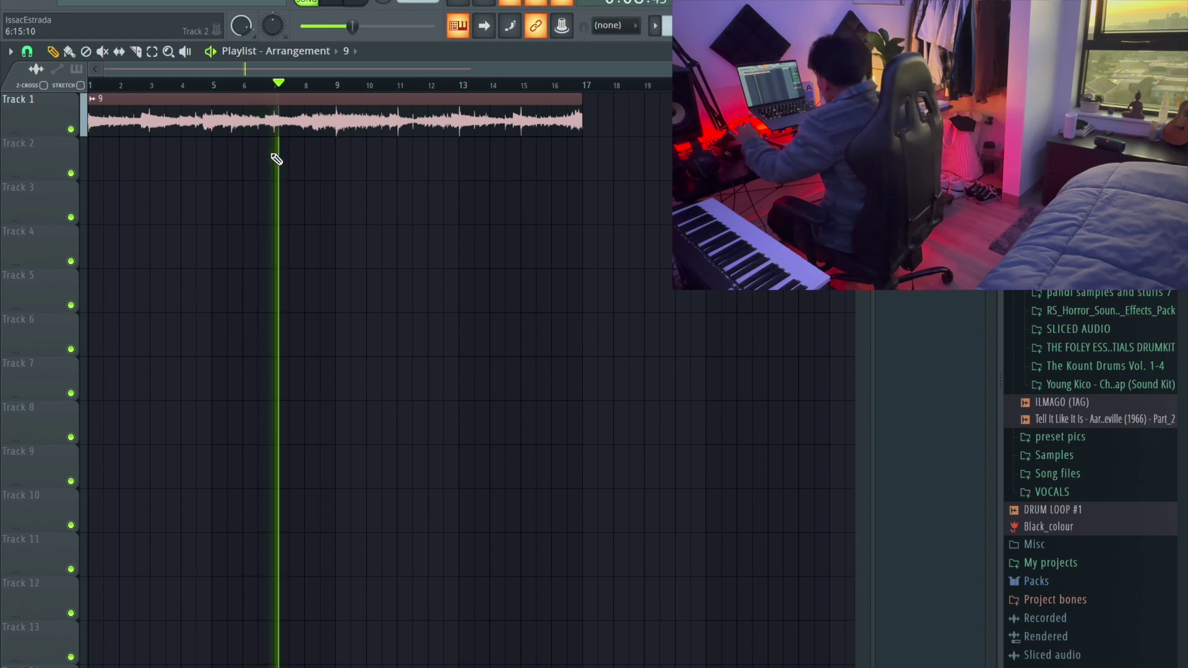
# Step: Loop bars 1 to 8 in the playlist and trim clip 9 to end at bar 9
pyautogui.moveTo(337, 89); pyautogui.dragTo(90, 88)
pyautogui.rightClick(369, 255)
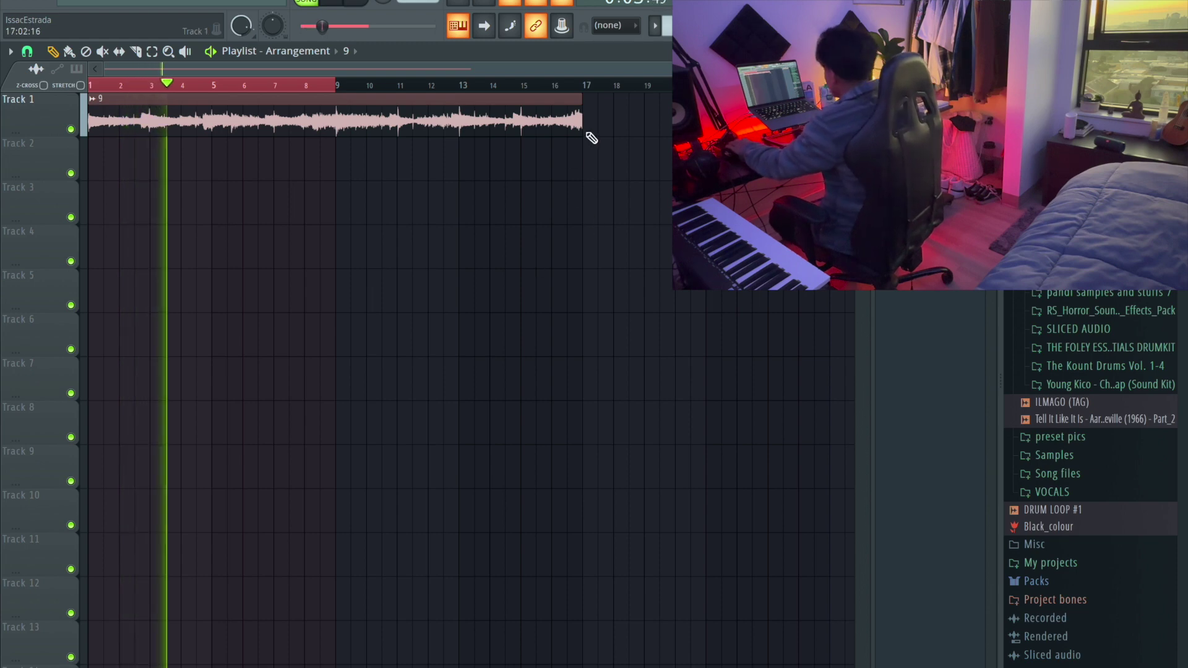
pyautogui.moveTo(583, 131); pyautogui.dragTo(334, 165)
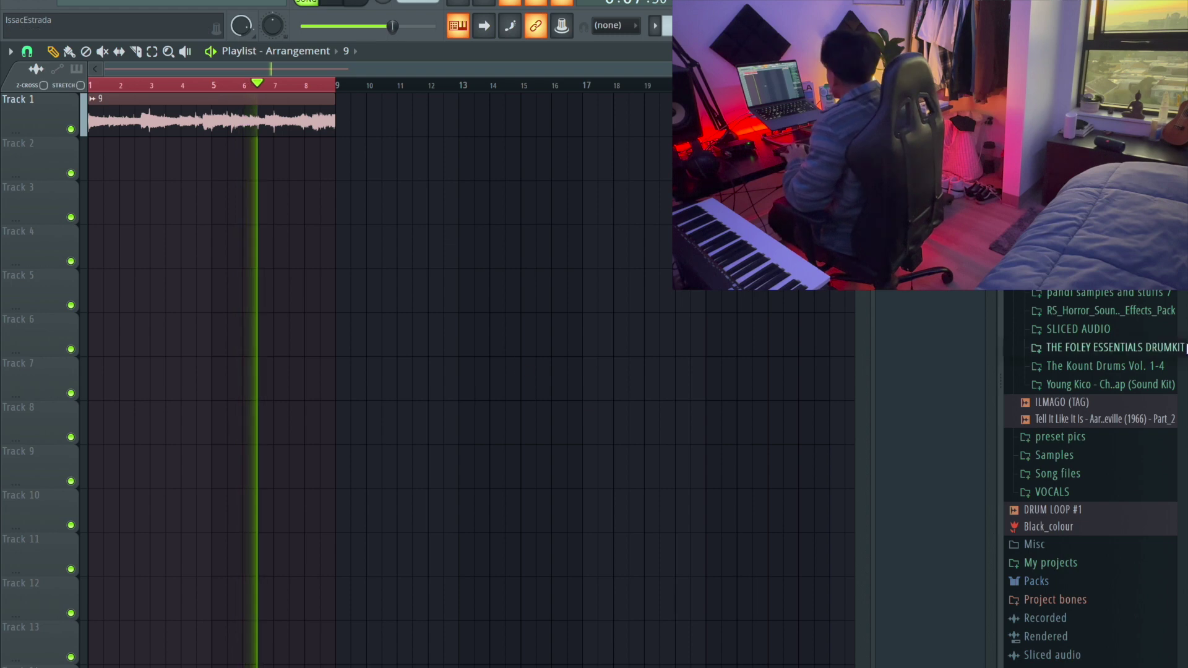
# Step: Browse bster's kits to the kicks folder of bsterthegawd drumkit vol 6 and audition kick samples
pyautogui.click(1076, 166)
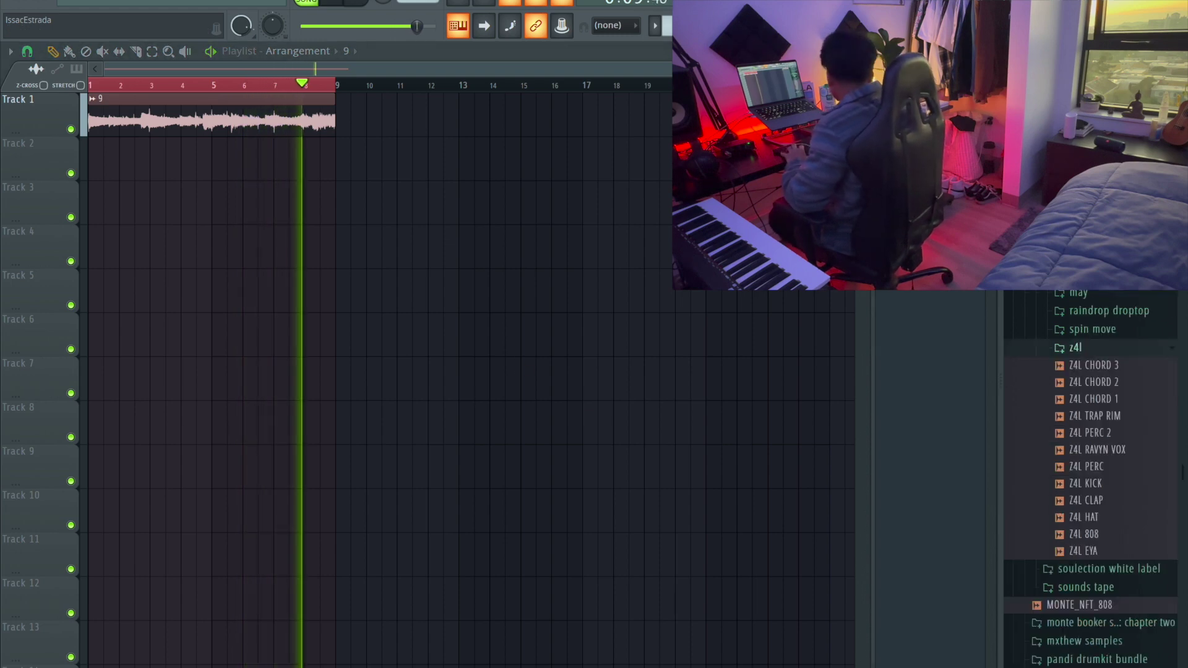
pyautogui.scroll(-10, 1076, 247)
pyautogui.scroll(20, 1068, 344)
pyautogui.scroll(-3, 1067, 368)
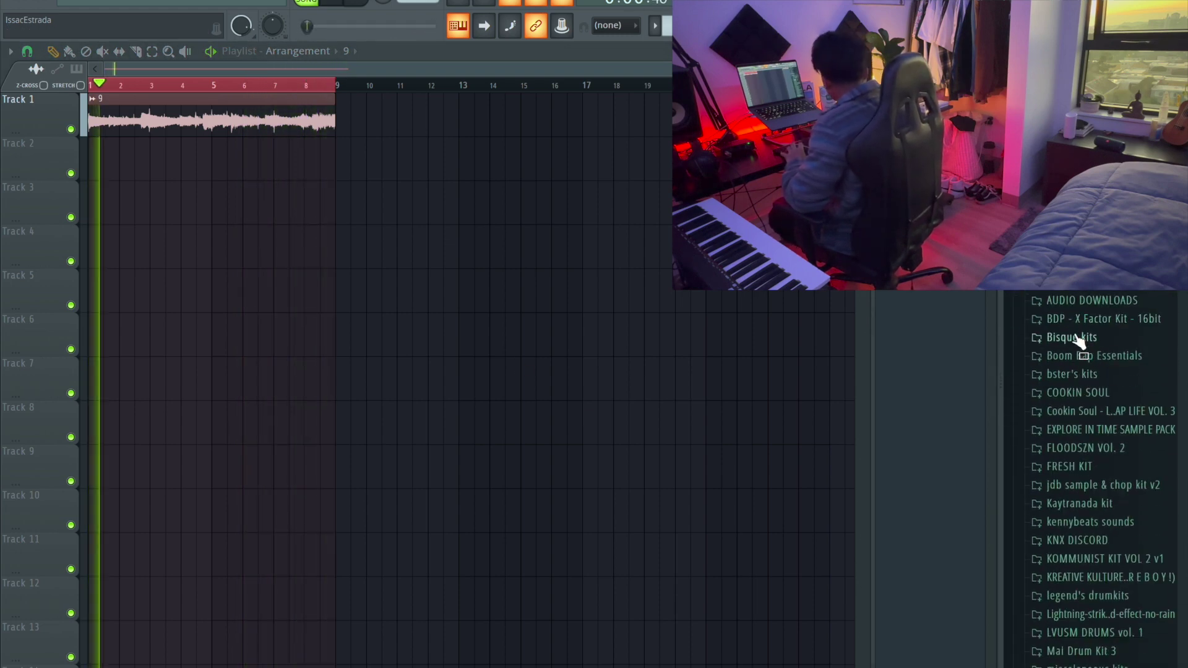
pyautogui.click(1070, 373)
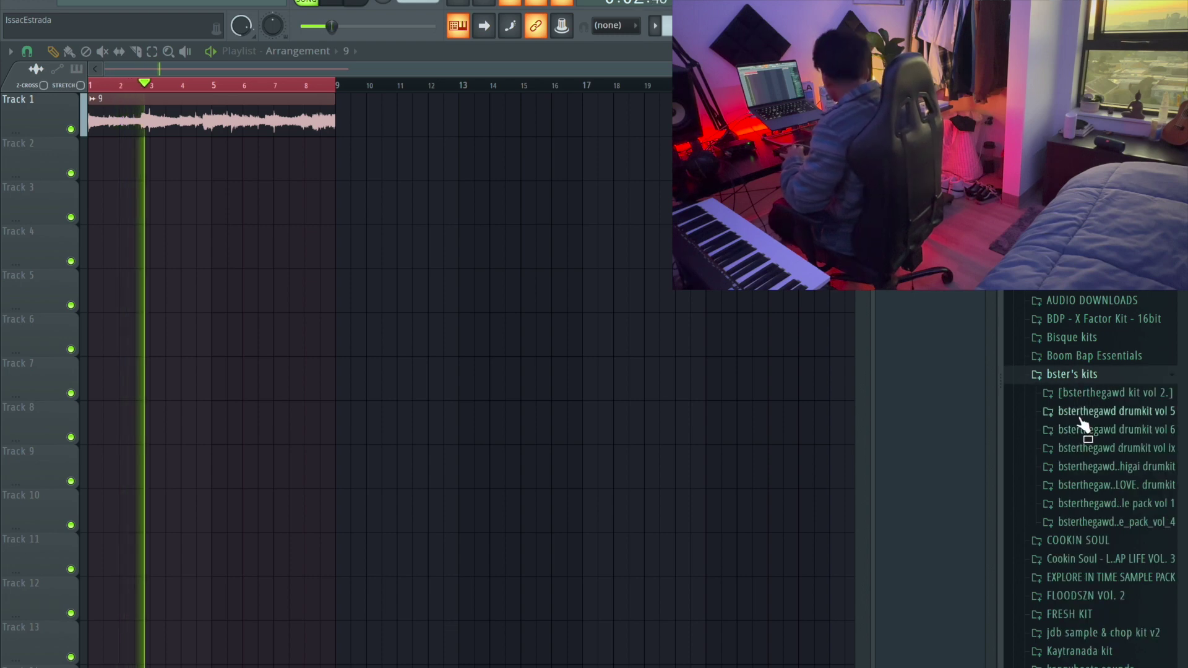
pyautogui.click(1082, 428)
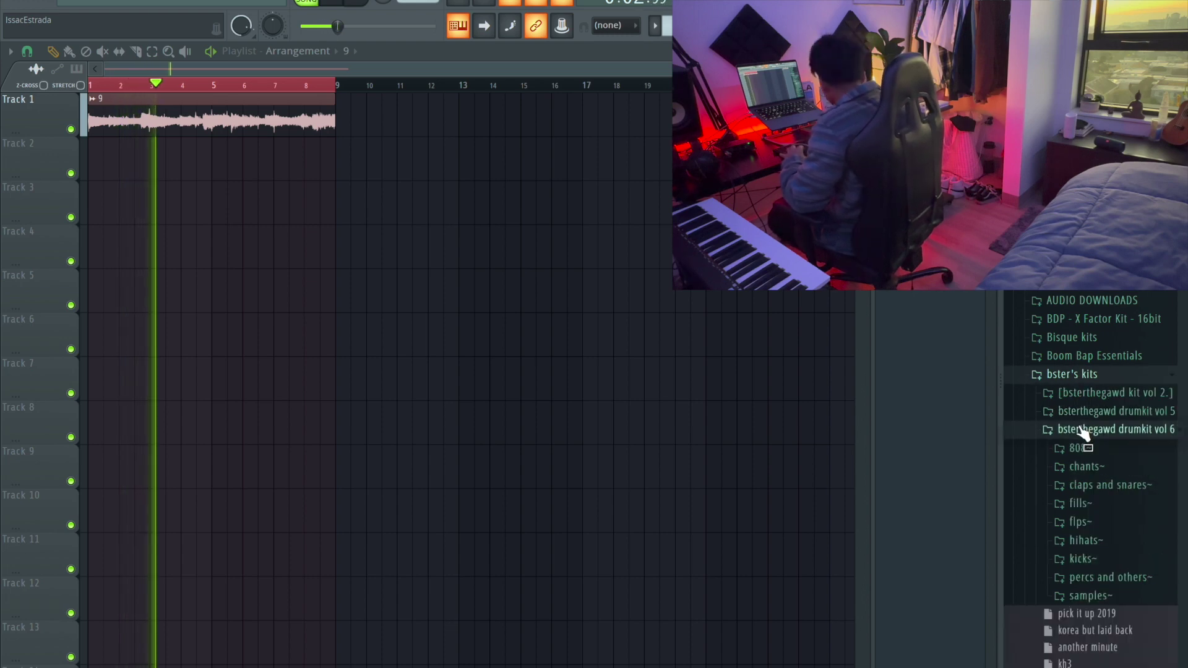
pyautogui.click(1080, 559)
pyautogui.scroll(-5, 1093, 551)
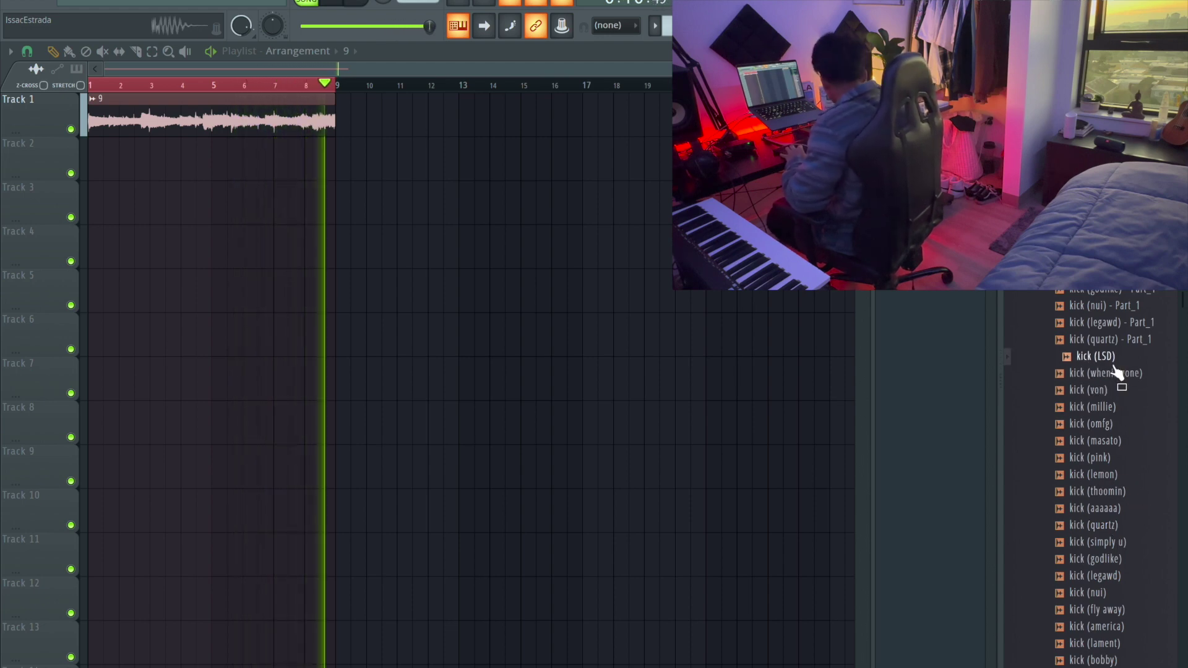
# Step: Audition the snares folder and place GAHDAMN. (snare) on Track 2 midway through each of the eight bars
pyautogui.scroll(-10, 1100, 470)
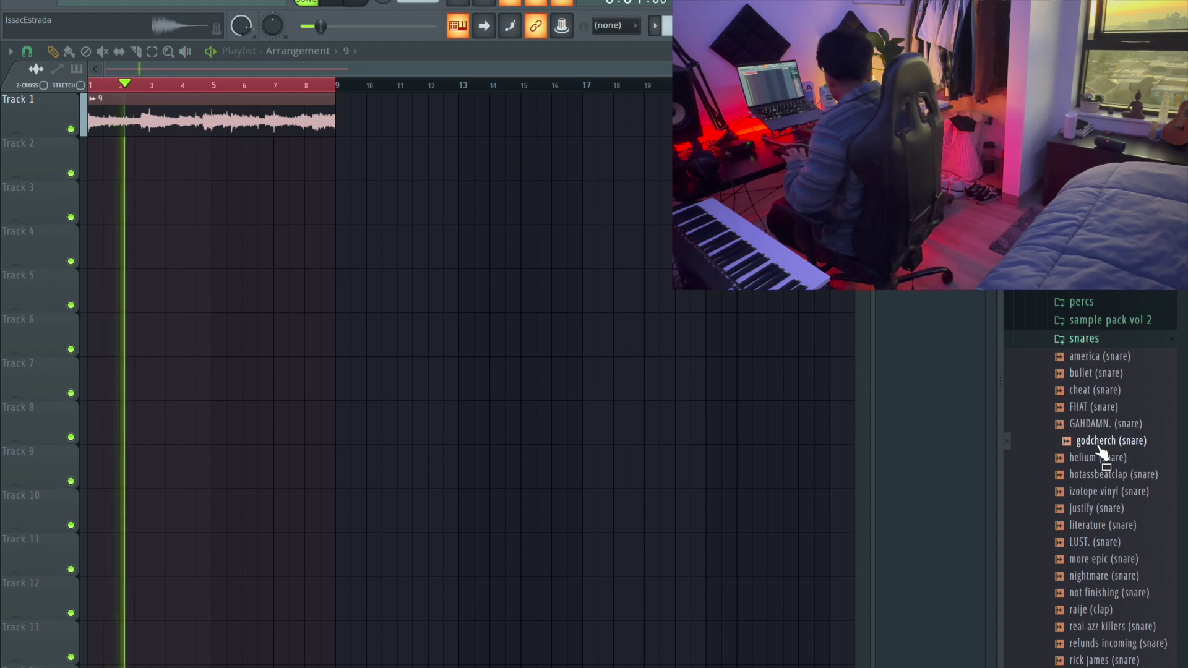
pyautogui.click(1106, 408)
pyautogui.click(1106, 426)
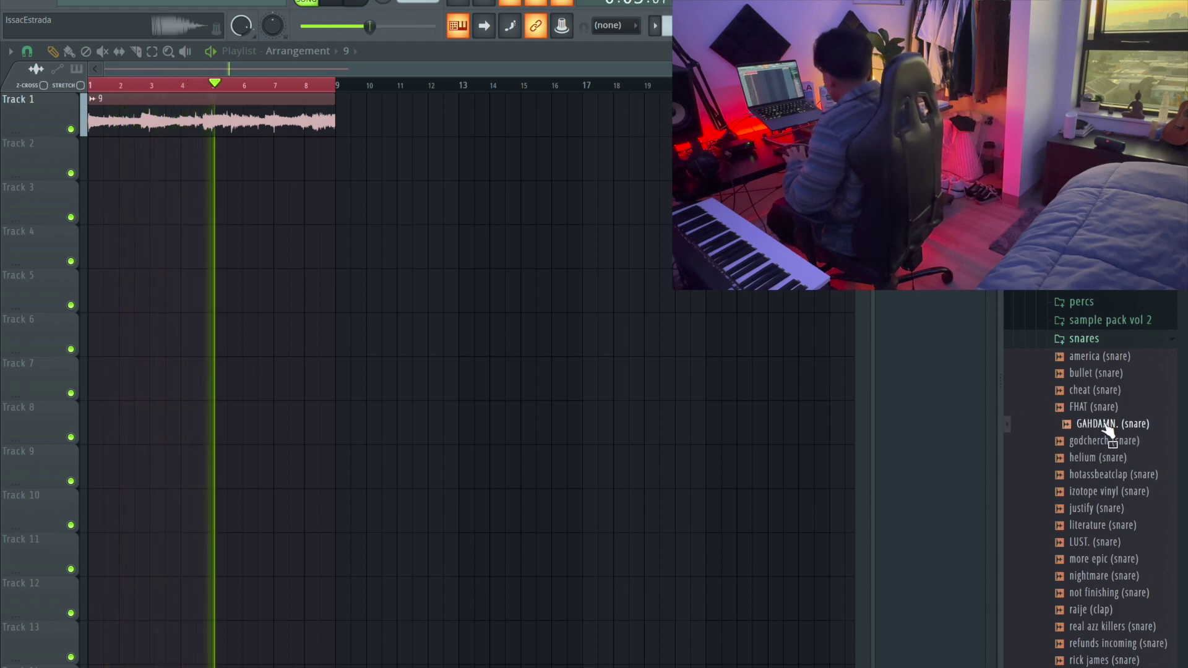
pyautogui.moveTo(1107, 430); pyautogui.dragTo(103, 167)
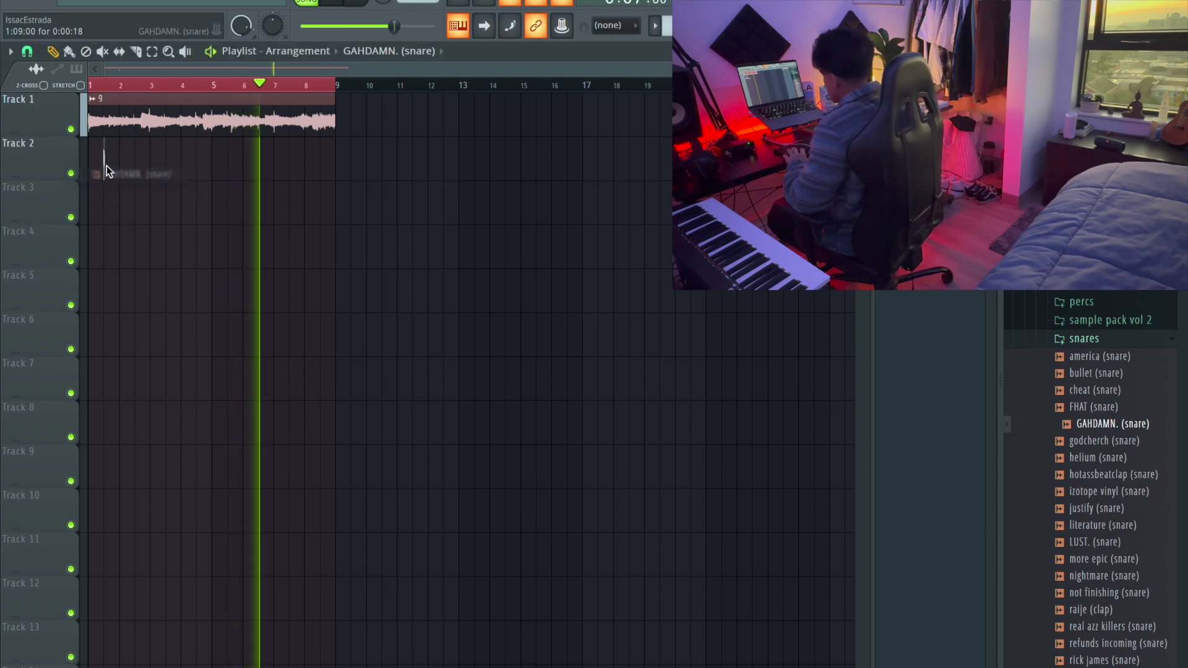
pyautogui.scroll(4, 105, 165)
# Step: Raise the time-stretching pitch of sample clip 9, with the sample split at bar 7 on Track 1
pyautogui.doubleClick(198, 165)
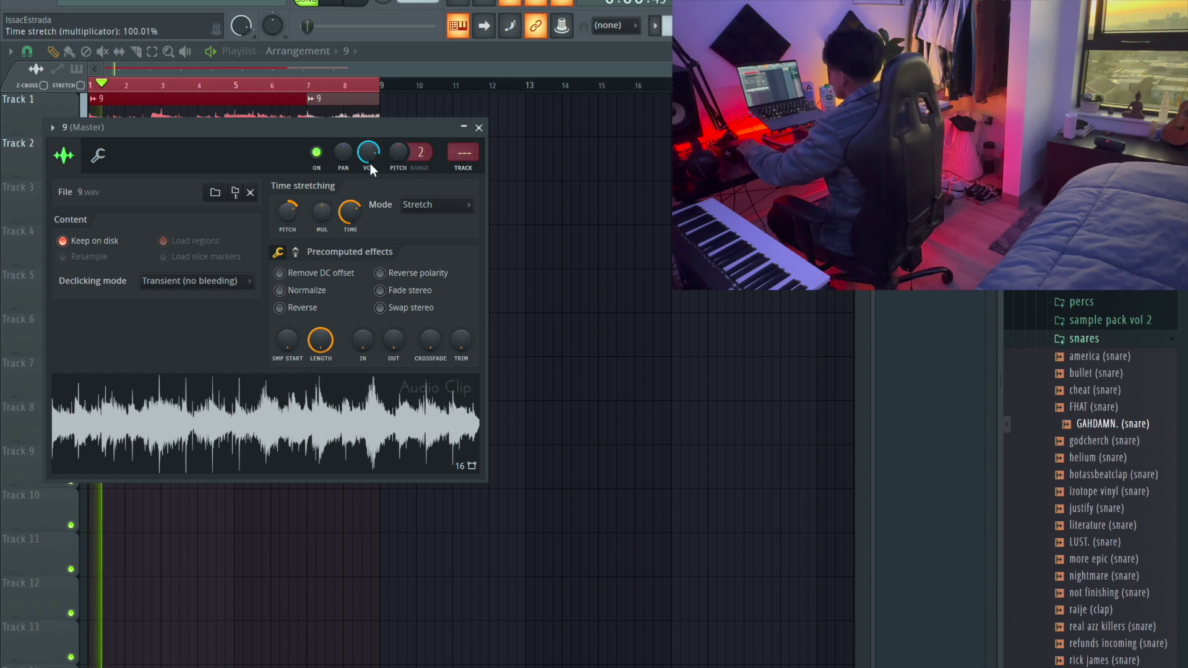
pyautogui.click(479, 128)
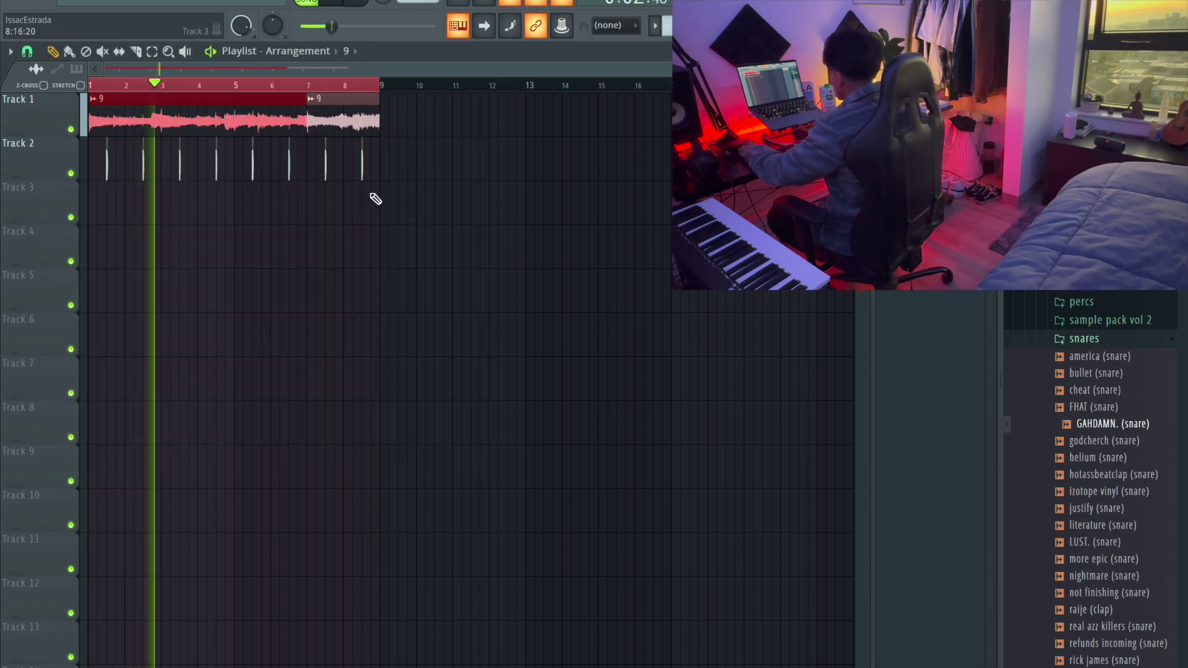
# Step: Add a fade-out to GAHDAMN. (snare) and lower its channel volume to 48%
pyautogui.click(363, 172)
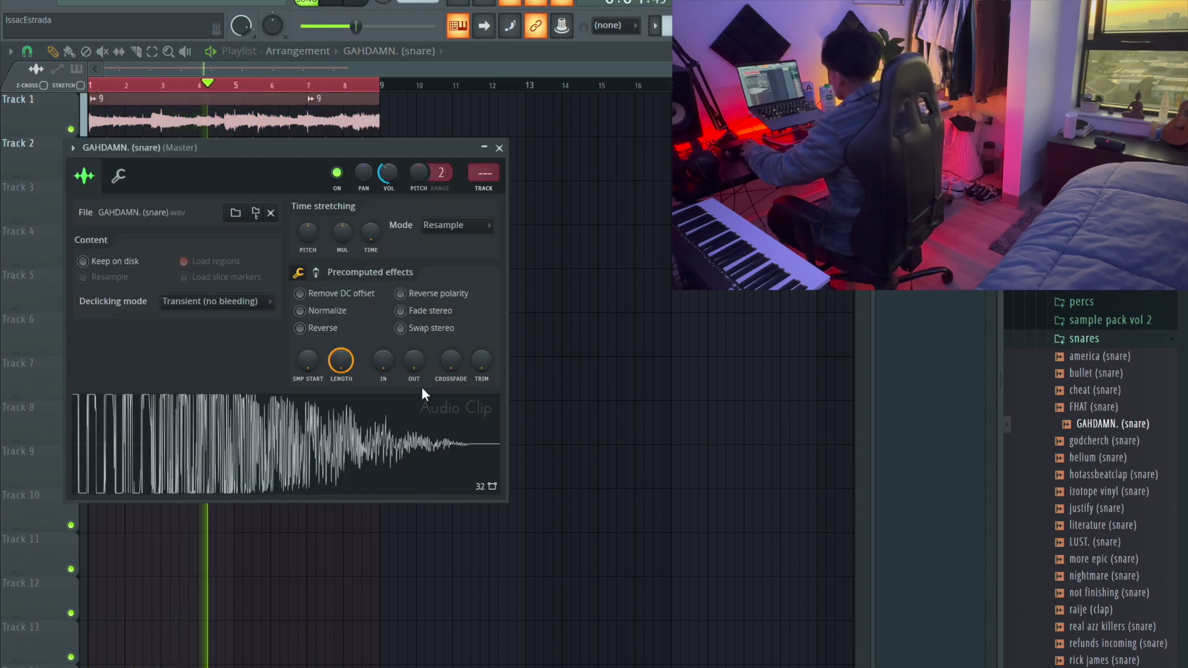
pyautogui.moveTo(411, 370); pyautogui.dragTo(405, 369)
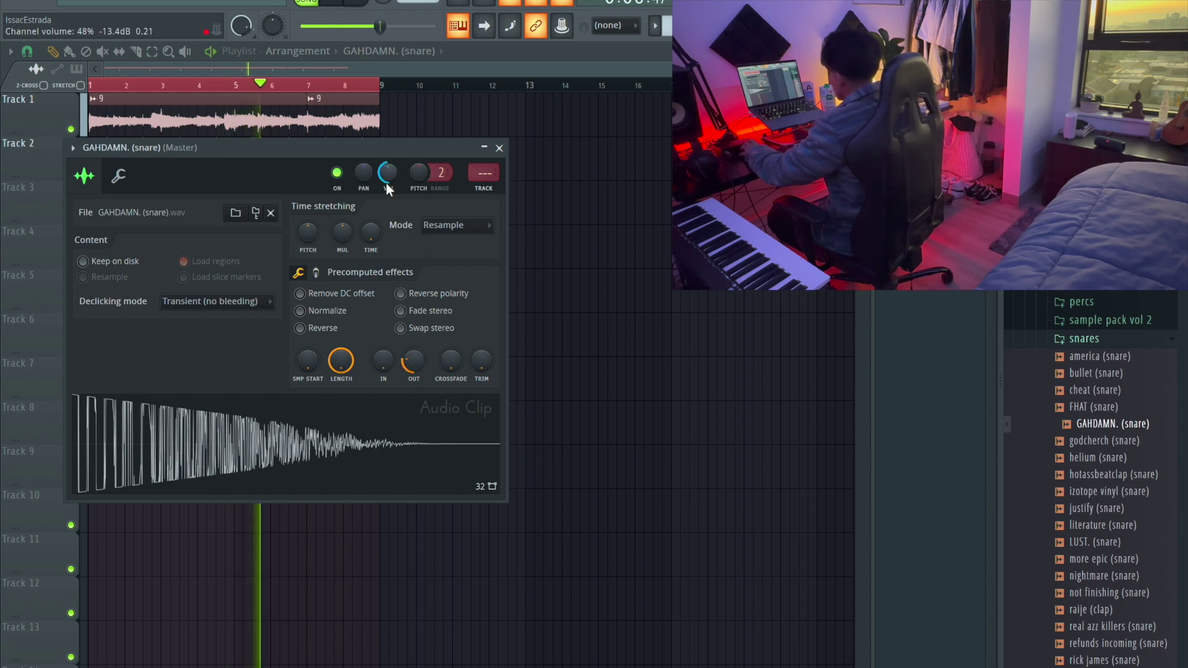
pyautogui.click(500, 148)
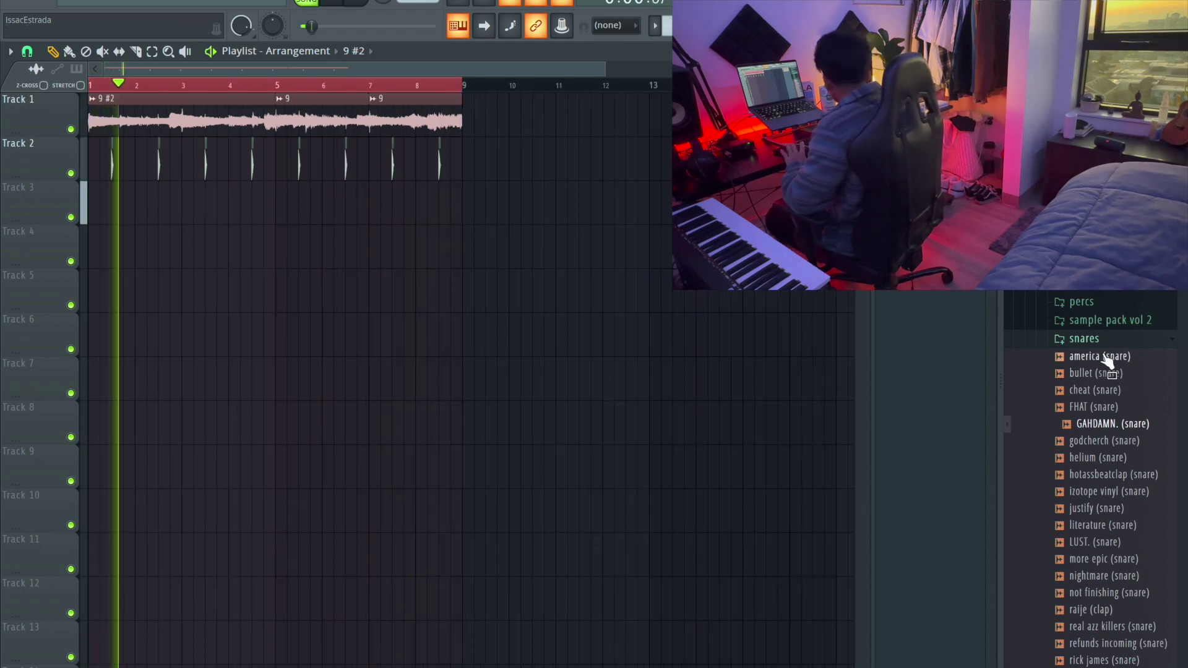
# Step: Audition hi-hats in the bster's kit hihats folder and load spirit (hihat) as a new channel
pyautogui.click(1079, 341)
pyautogui.click(1092, 173)
pyautogui.scroll(4, 1095, 297)
pyautogui.scroll(-3, 1093, 328)
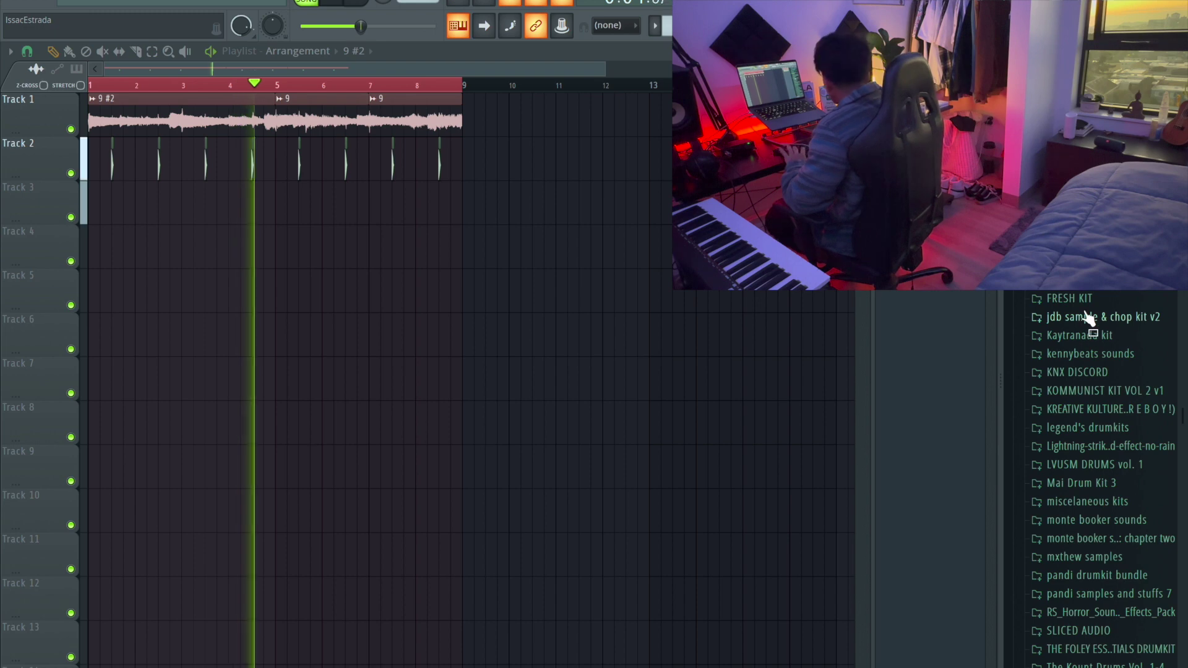
pyautogui.scroll(5, 1095, 408)
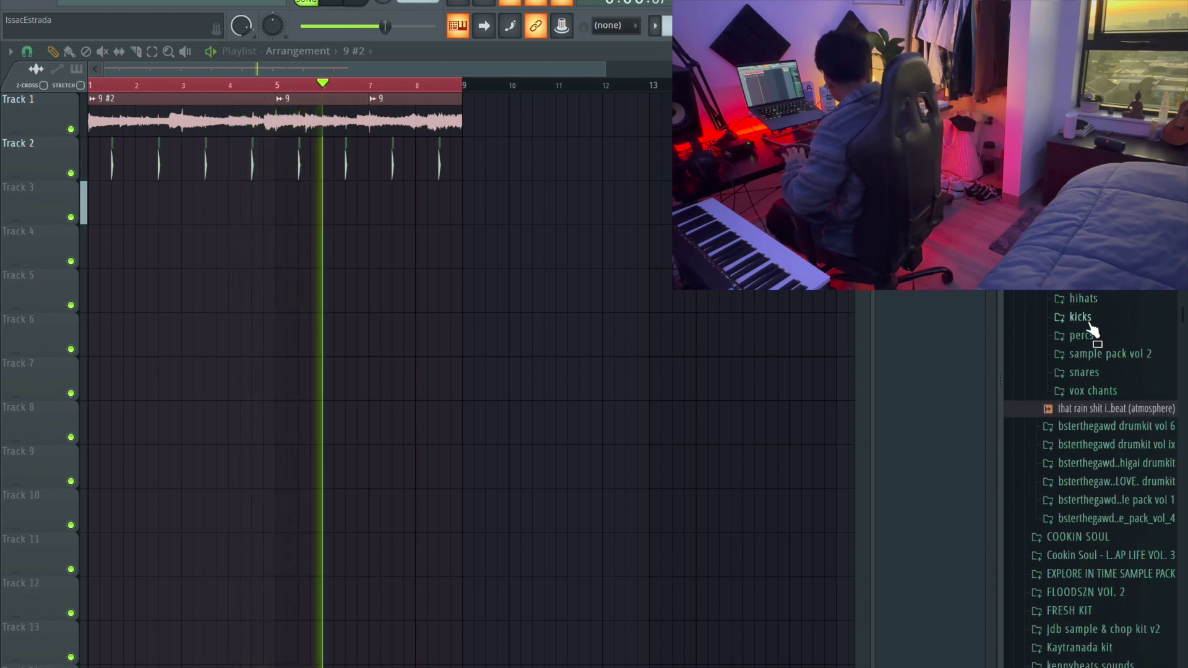
pyautogui.click(1090, 300)
pyautogui.click(1094, 338)
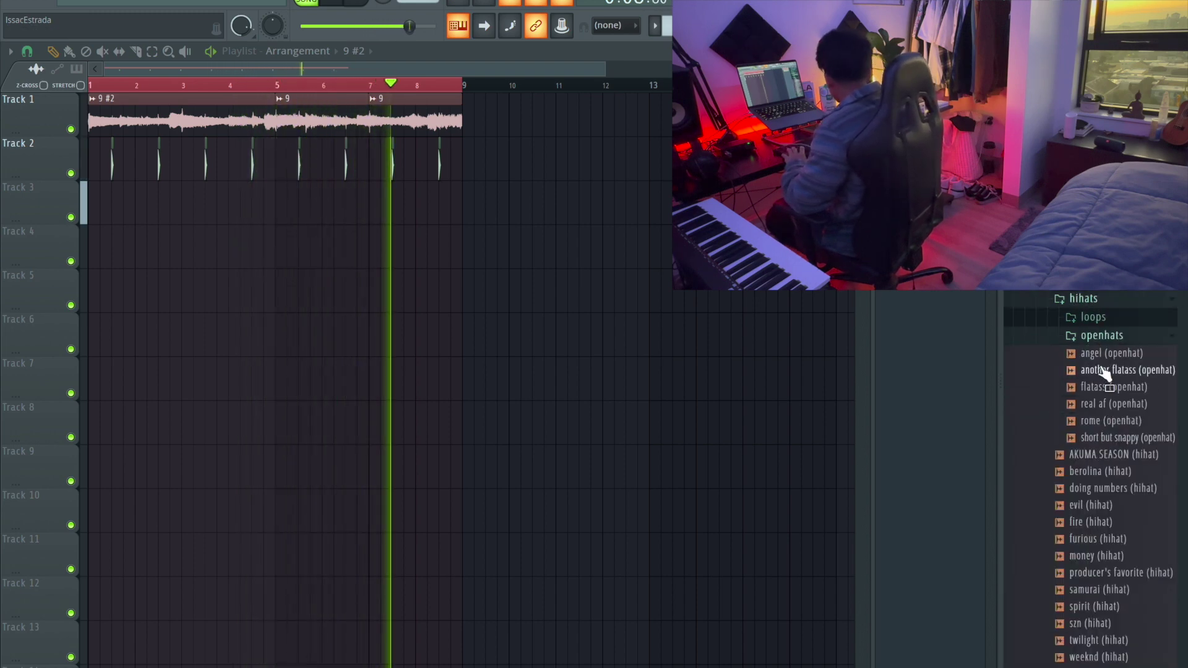
pyautogui.click(1098, 337)
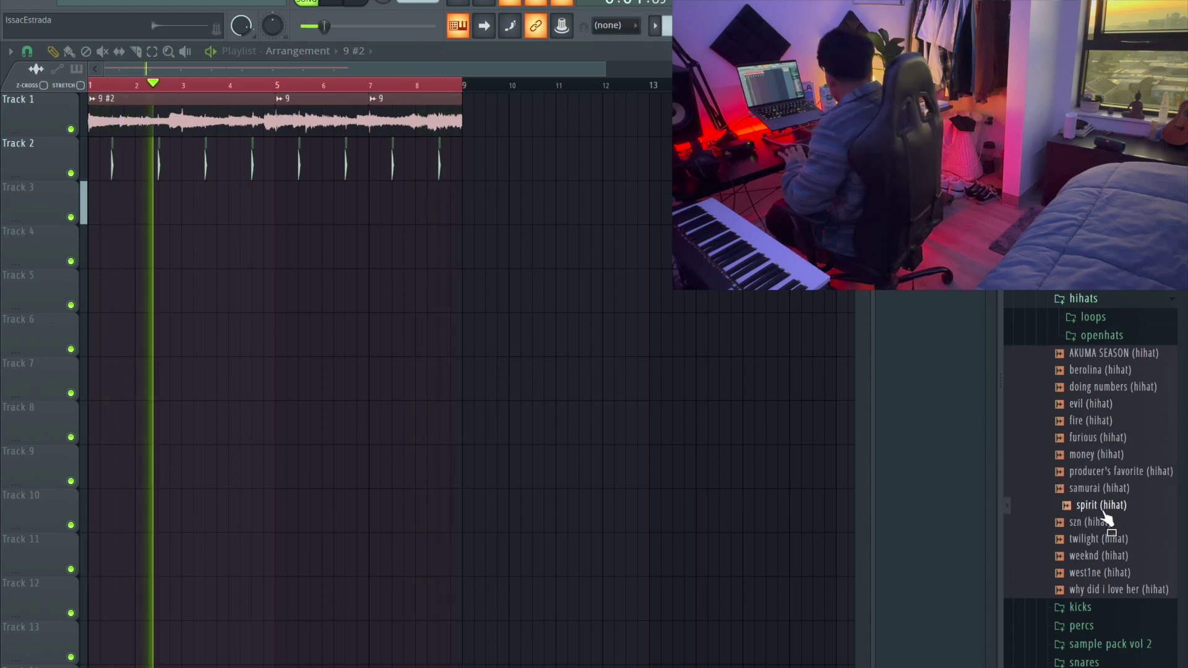
pyautogui.moveTo(1103, 512); pyautogui.dragTo(604, 316)
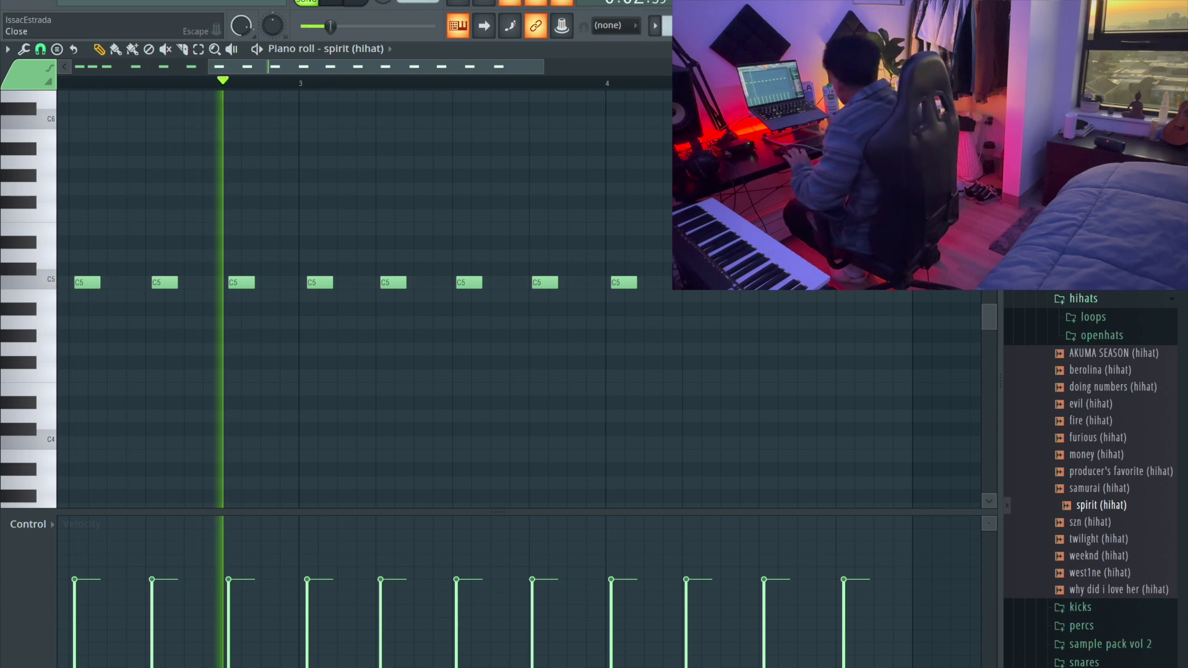
# Step: Finish the C5 hi-hat notes and lay Pattern 1 twice on Track 4 across bars 1 to 8
pyautogui.click(988, 49)
pyautogui.click(889, 26)
pyautogui.click(863, 26)
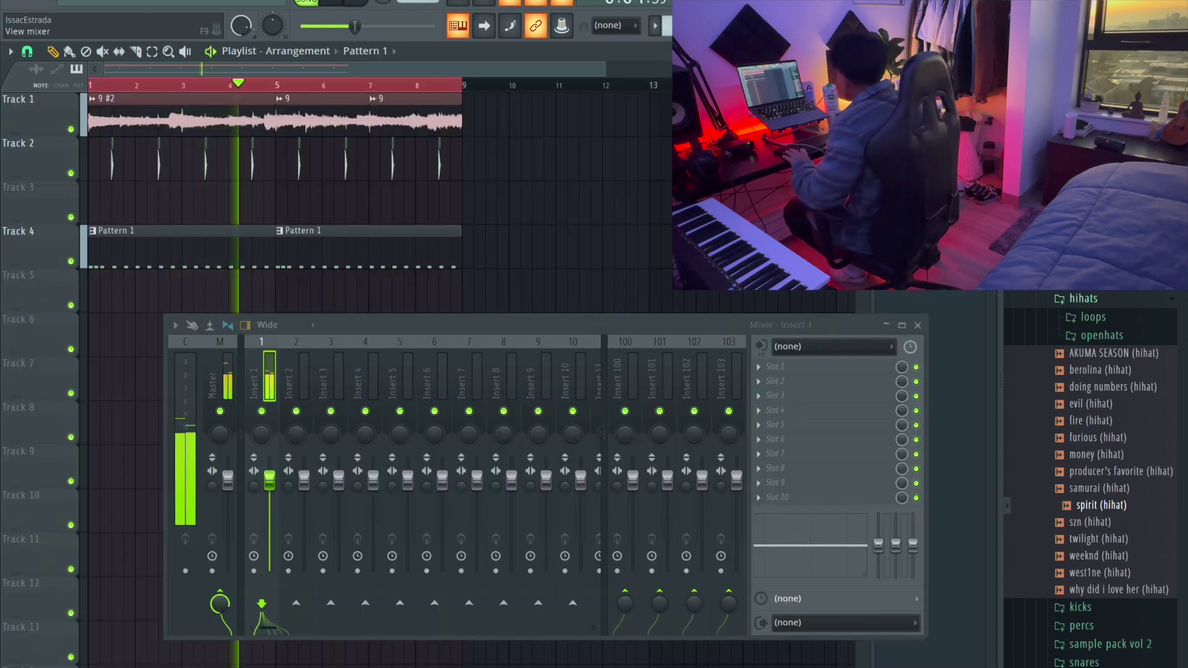
# Step: Set the spirit (hihat) channel's volume to 100% and return to the playlist
pyautogui.click(494, 109)
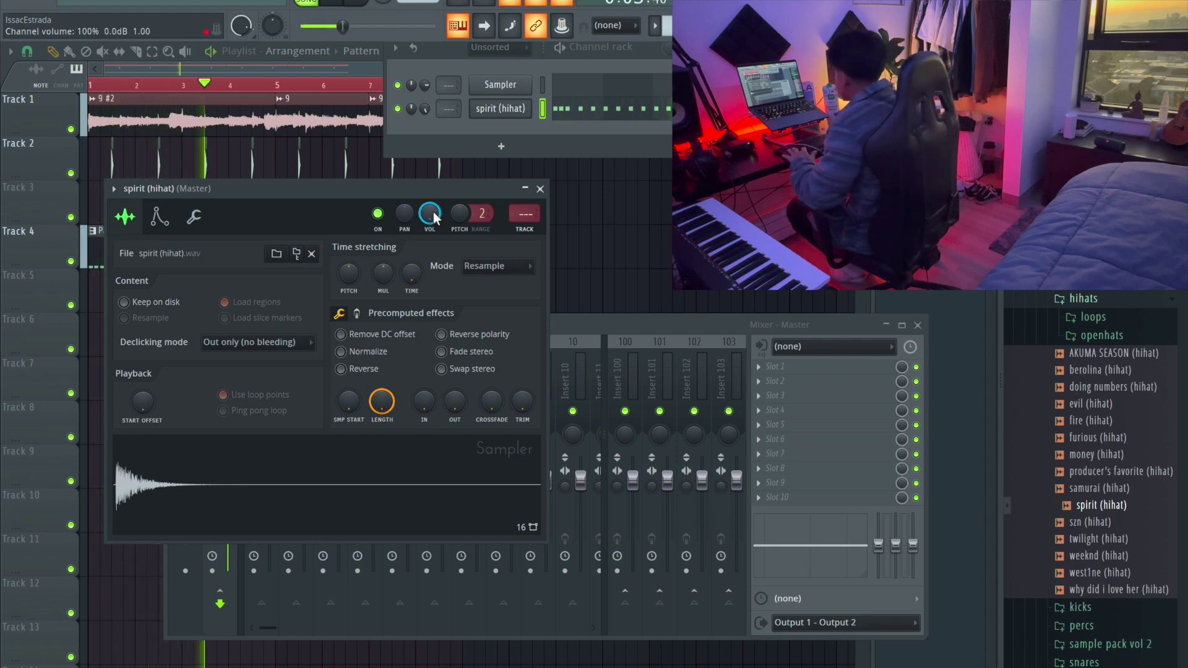
pyautogui.press('F12')
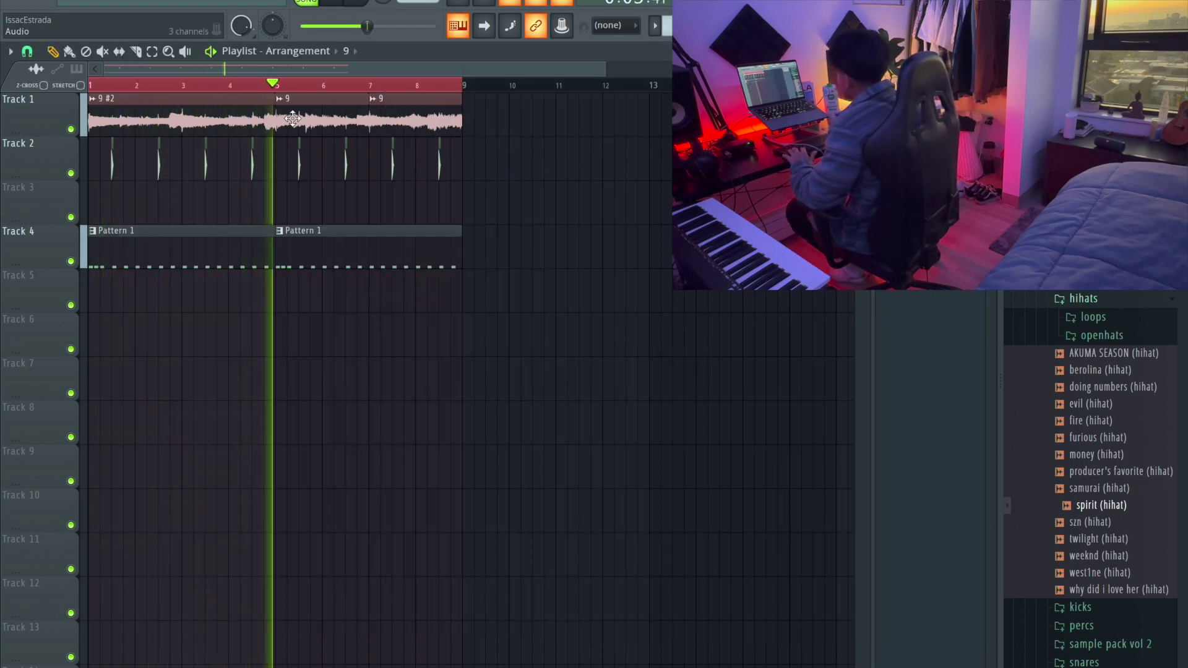
# Step: Consolidate the Track 1 sample clips and add OTT to mixer Insert 1 with its depth at 36%
pyautogui.rightClick(54, 93)
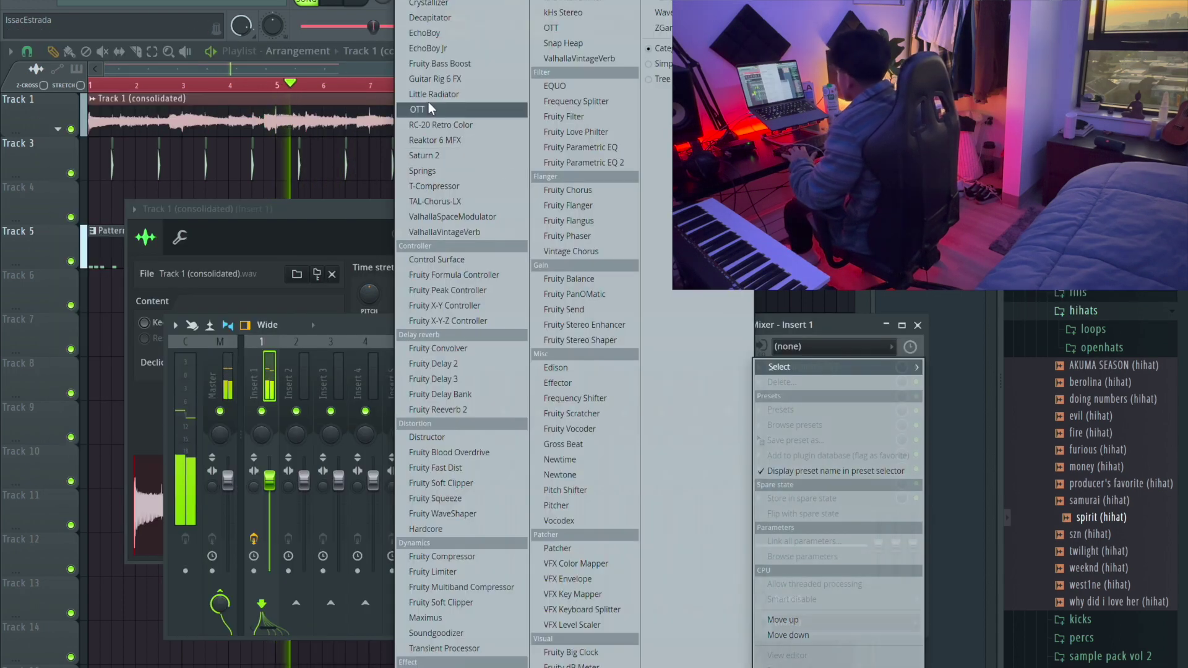
pyautogui.click(430, 109)
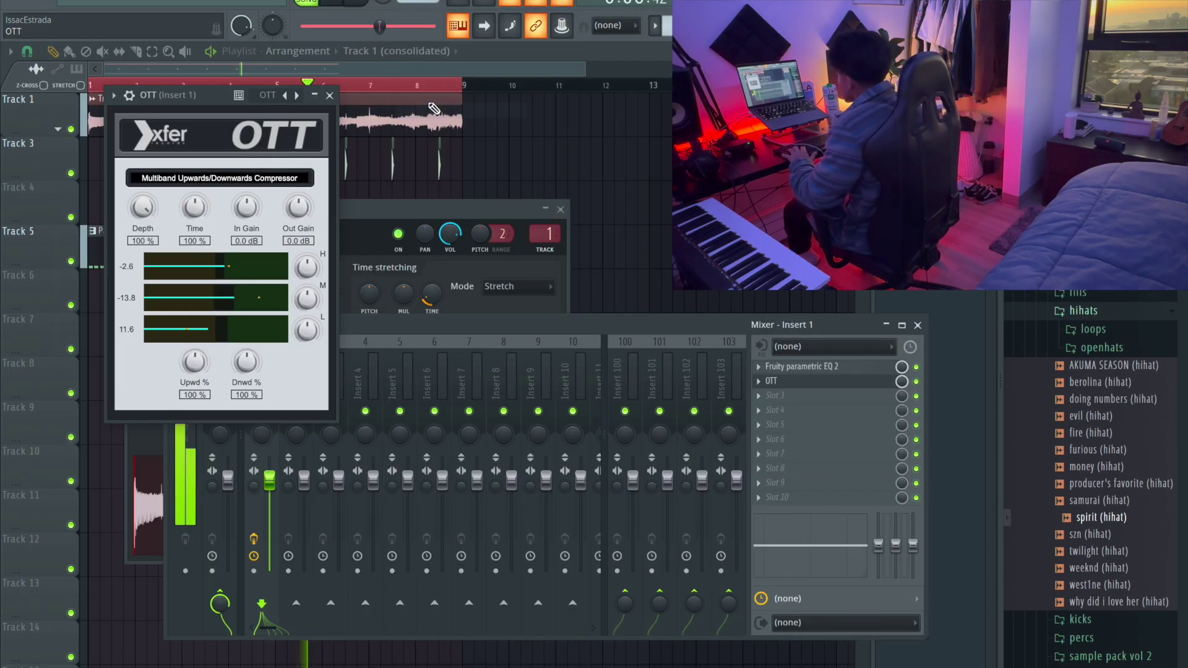
pyautogui.moveTo(128, 297); pyautogui.dragTo(289, 230)
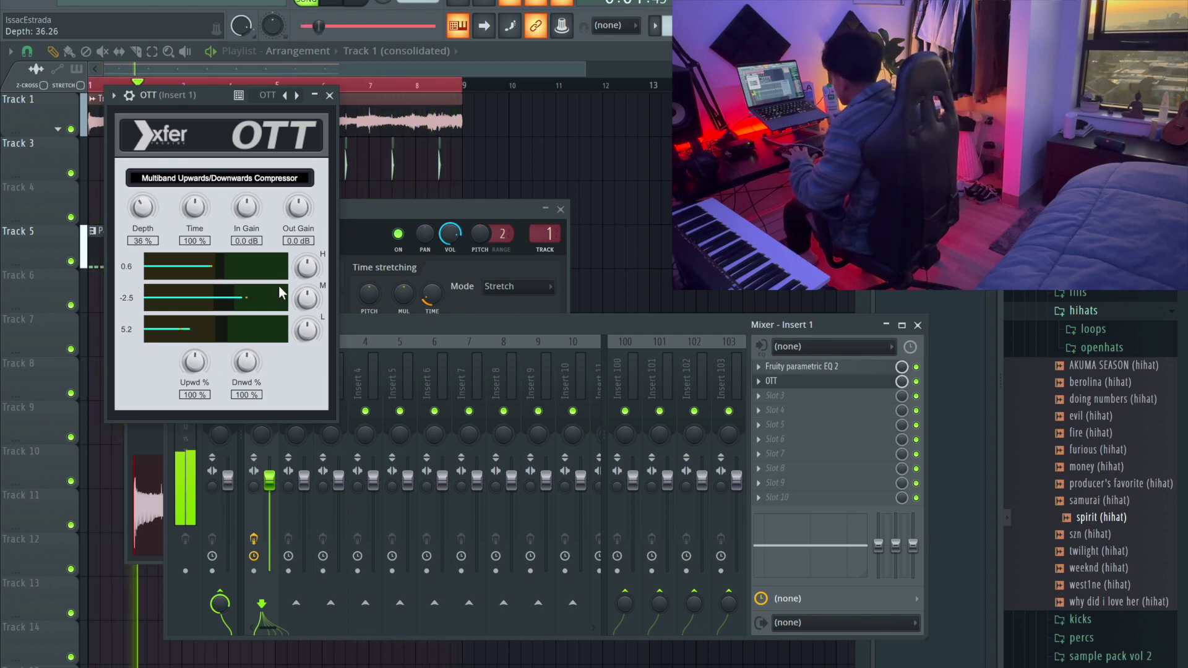
pyautogui.click(330, 96)
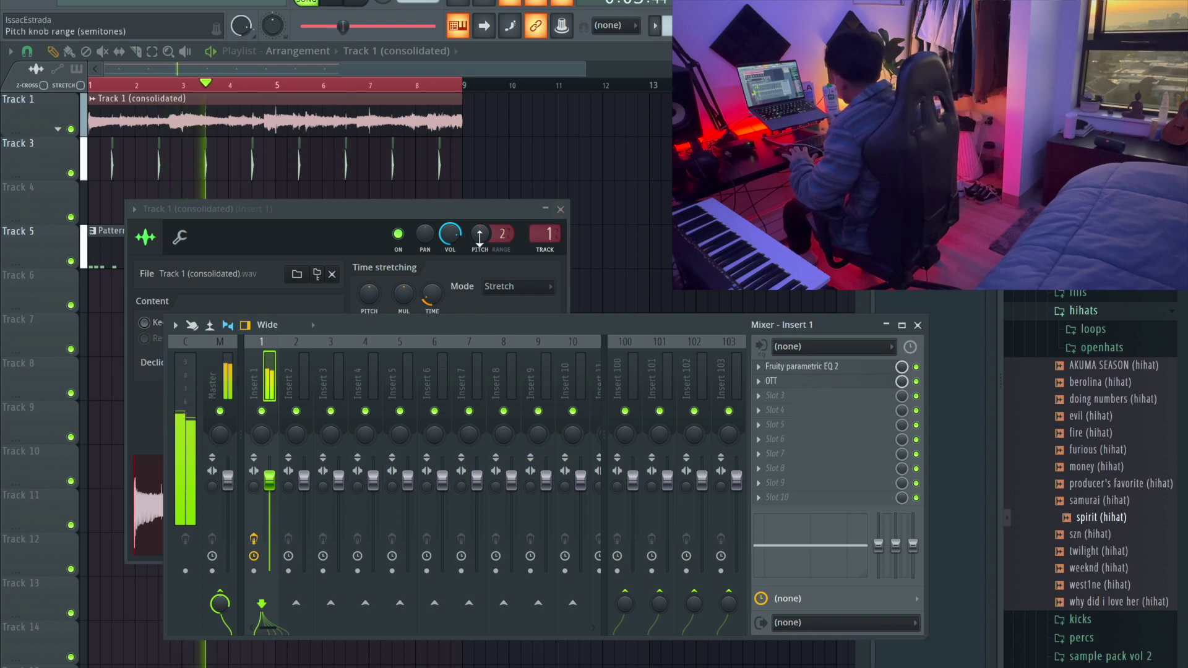
pyautogui.click(561, 209)
# Step: Trim the godchurch (kick) sample and give it a fade-out in its channel settings
pyautogui.moveTo(563, 450); pyautogui.dragTo(563, 433)
pyautogui.press('space')
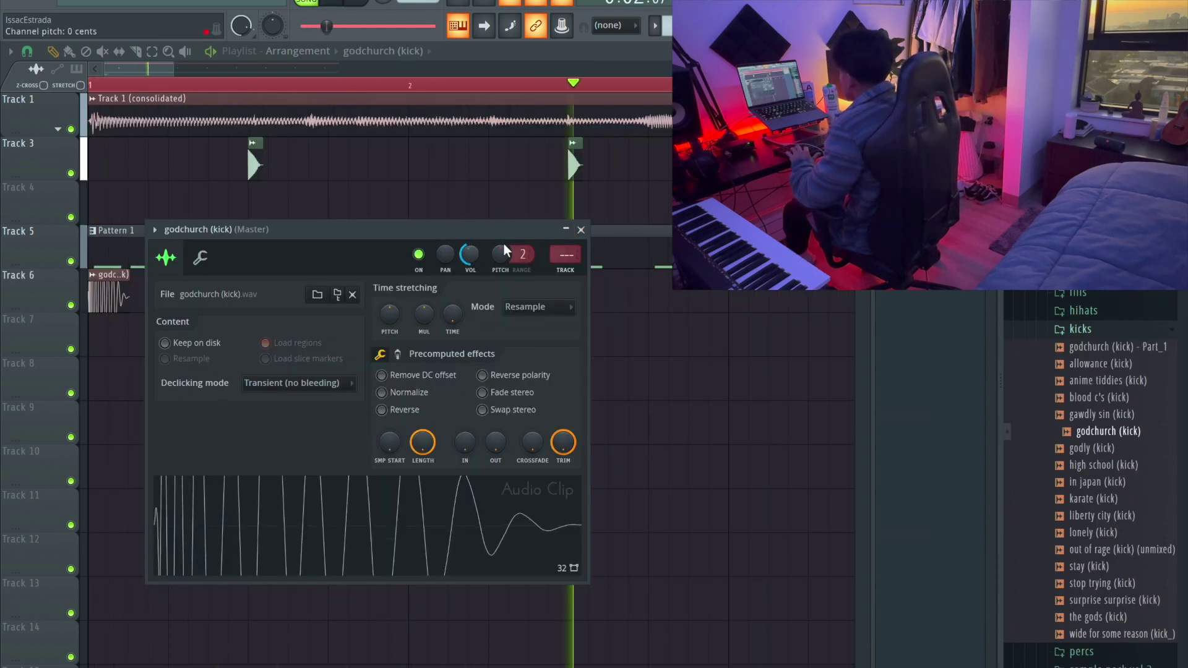
pyautogui.moveTo(495, 441); pyautogui.dragTo(495, 427)
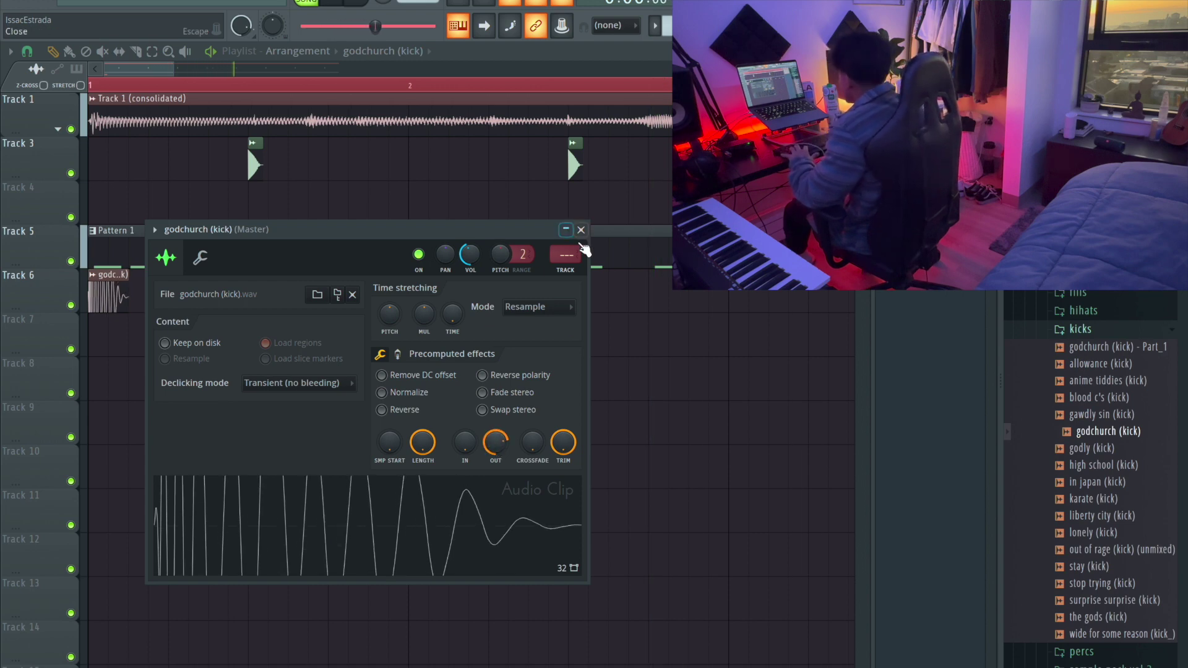
pyautogui.click(581, 229)
# Step: Place godchurch (kick) clips along Track 6 from bar 2 to bar 5, checking the rhythm against playback
pyautogui.scroll(-3, 173, 288)
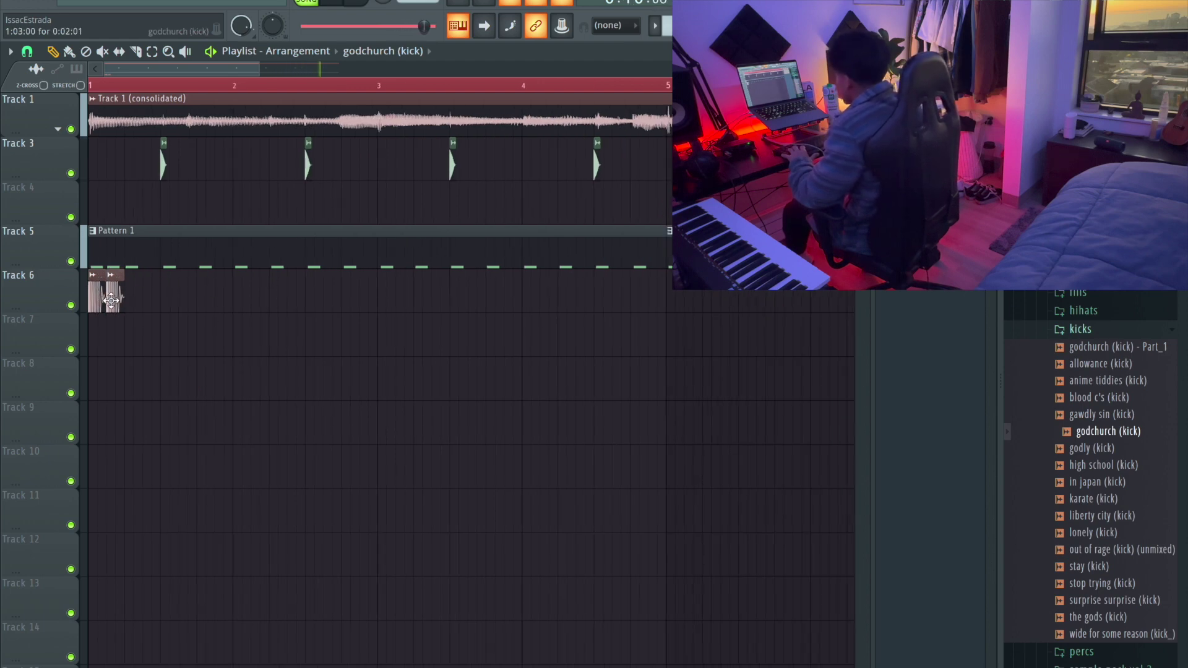
pyautogui.press('space')
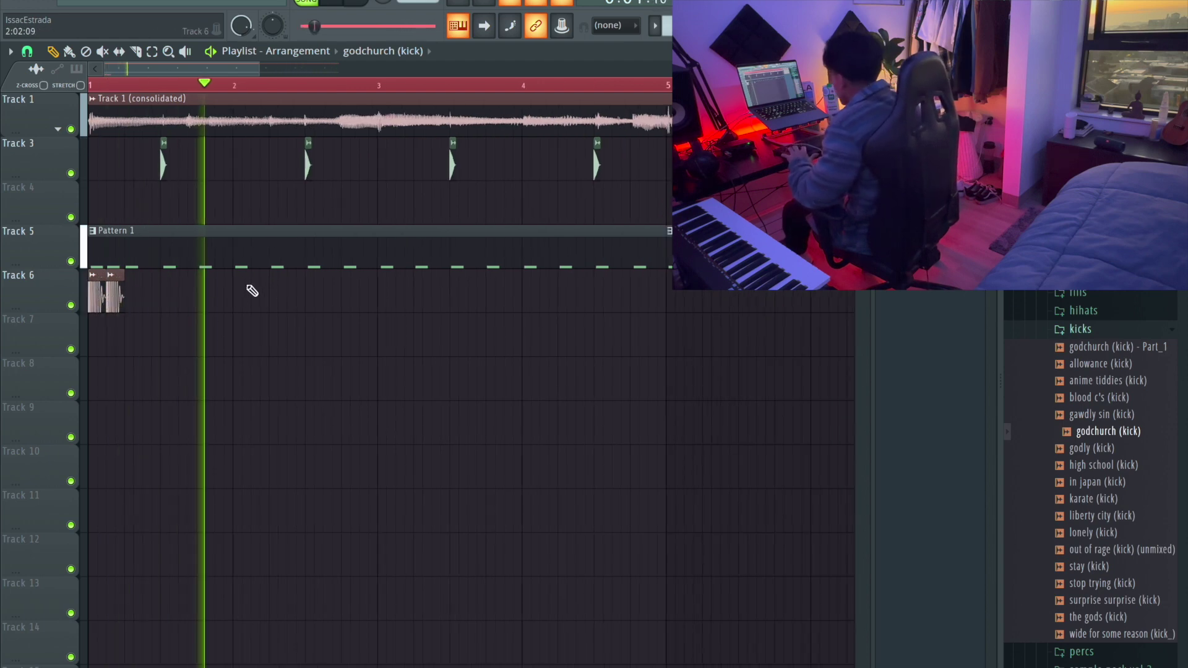
pyautogui.click(276, 295)
pyautogui.click(331, 296)
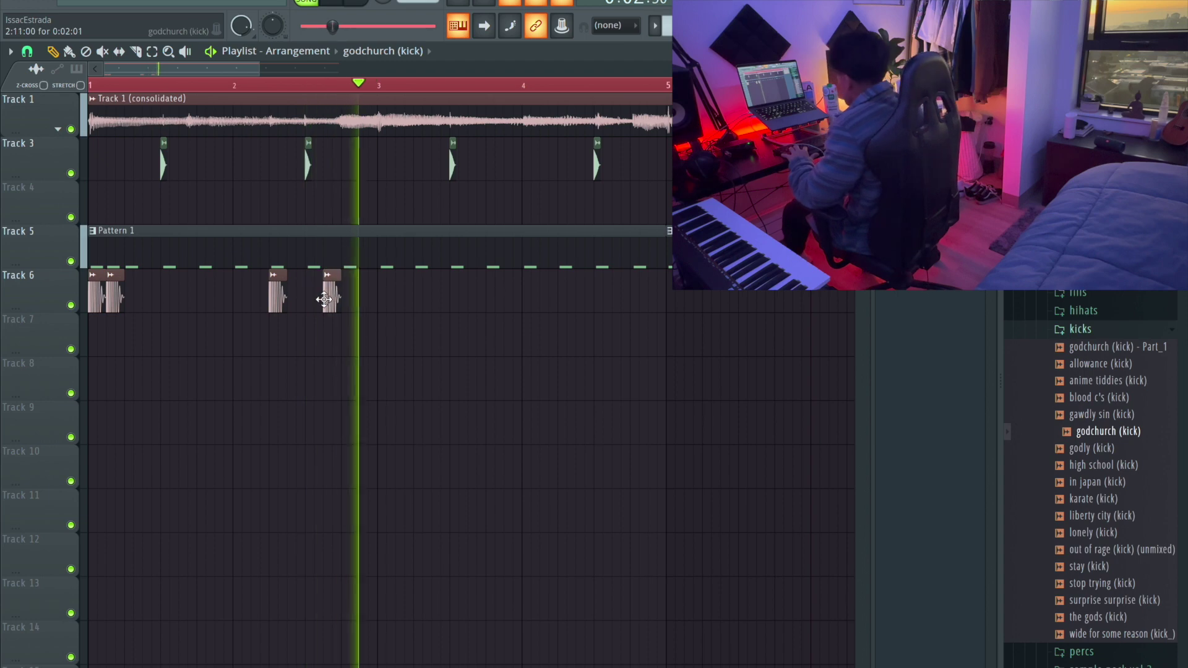
pyautogui.click(384, 298)
pyautogui.click(402, 297)
pyautogui.click(561, 295)
pyautogui.click(672, 295)
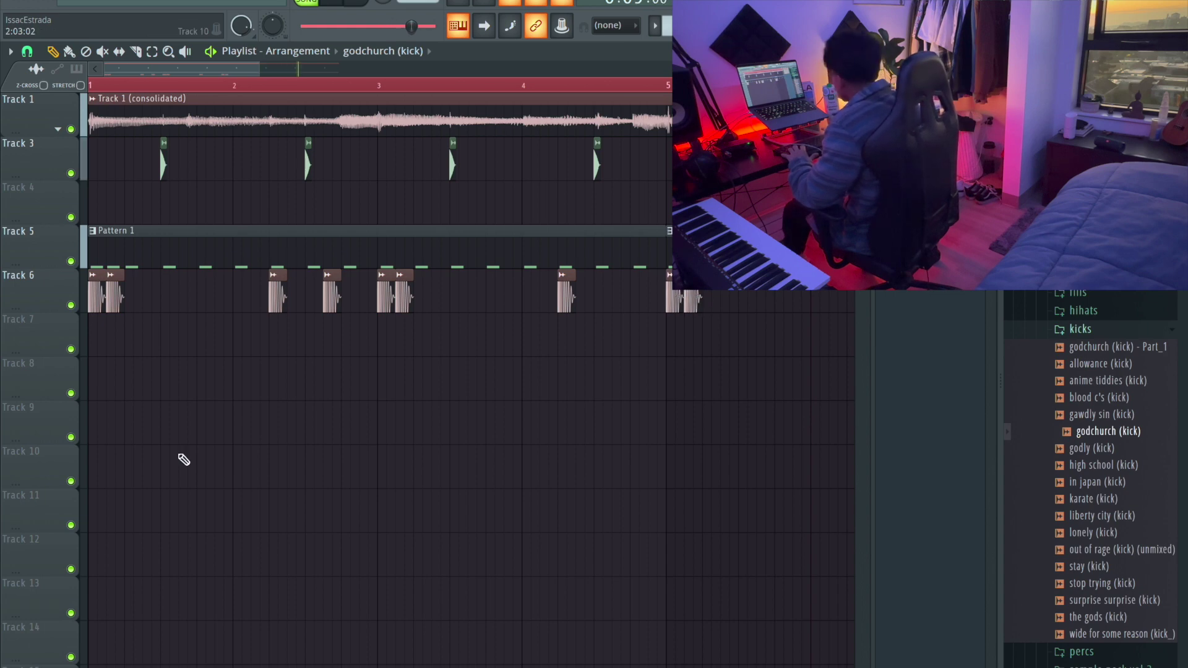
pyautogui.scroll(-2, 184, 459)
pyautogui.scroll(1, 29, 350)
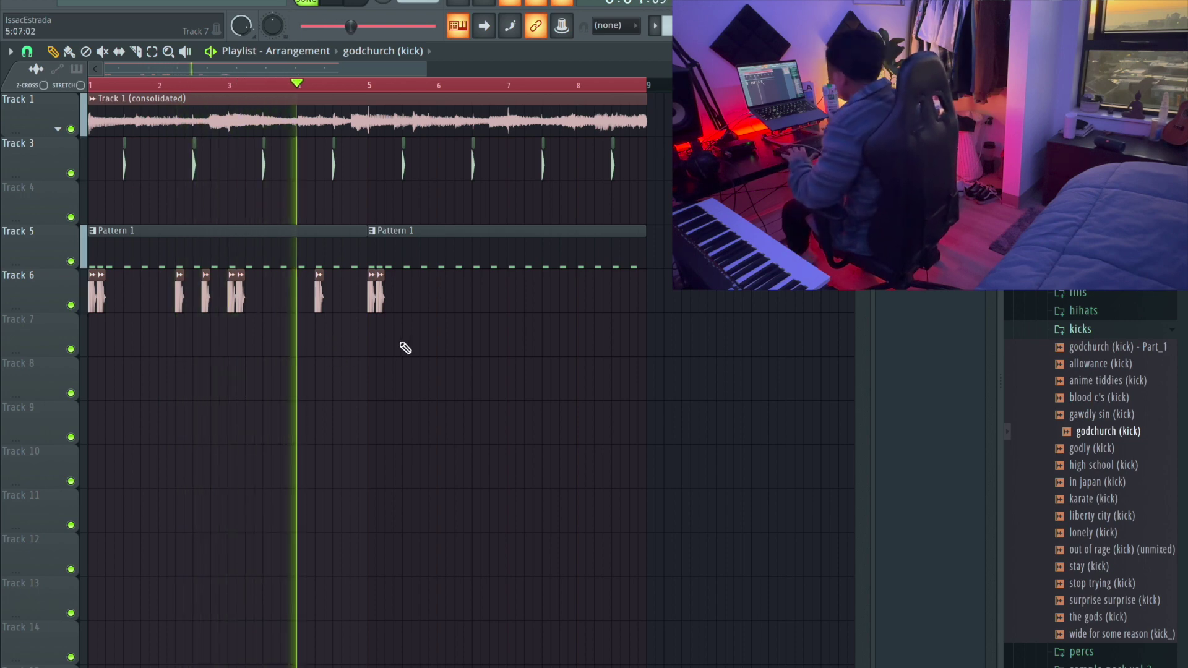
pyautogui.scroll(2, 438, 313)
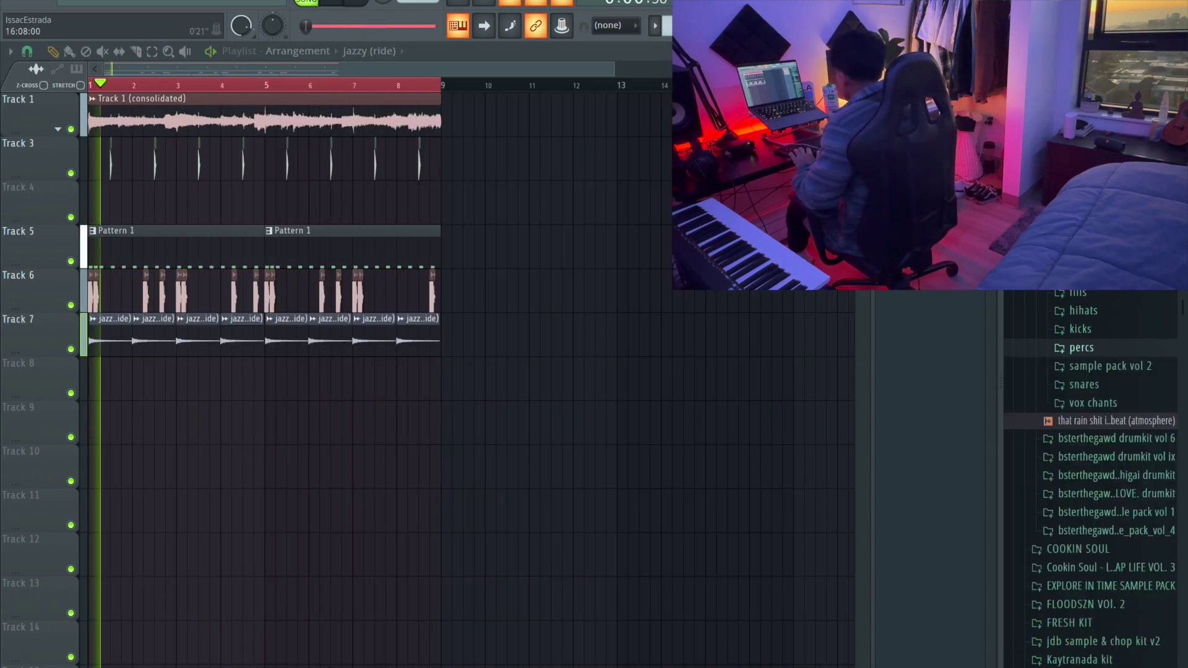
# Step: Add Kontakt with Scarbee Rickenbacker Bass - Palm Muted and record its notes and automation into Pattern 2
pyautogui.press('F6')
pyautogui.click(502, 234)
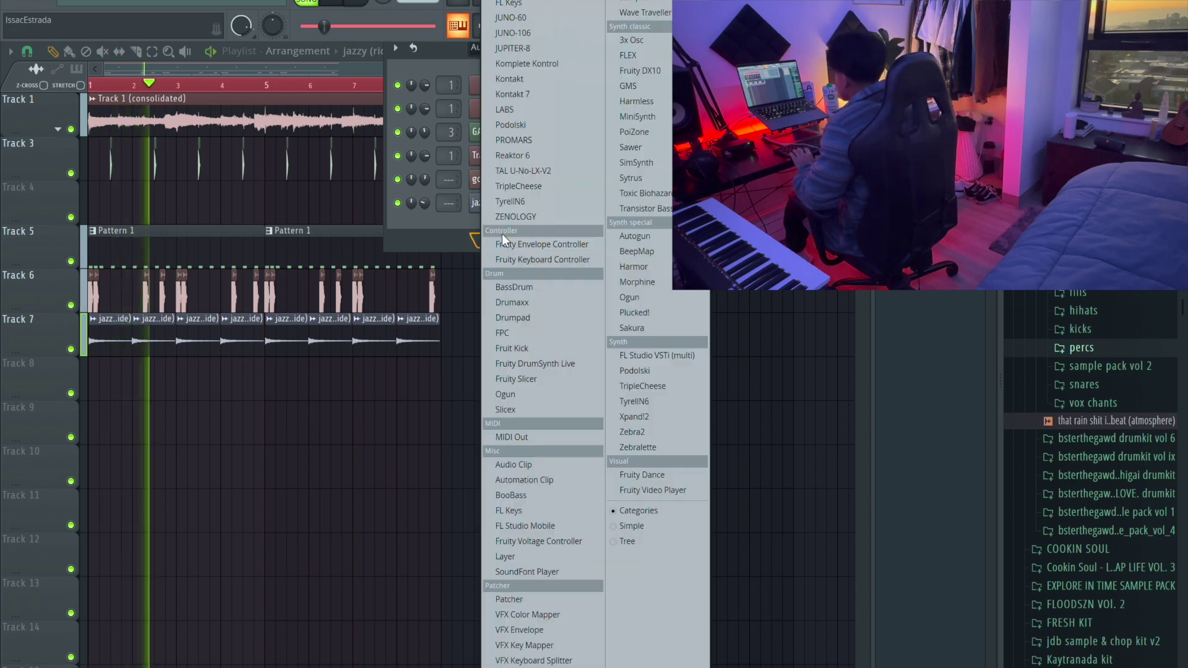
pyautogui.click(526, 78)
pyautogui.click(110, 399)
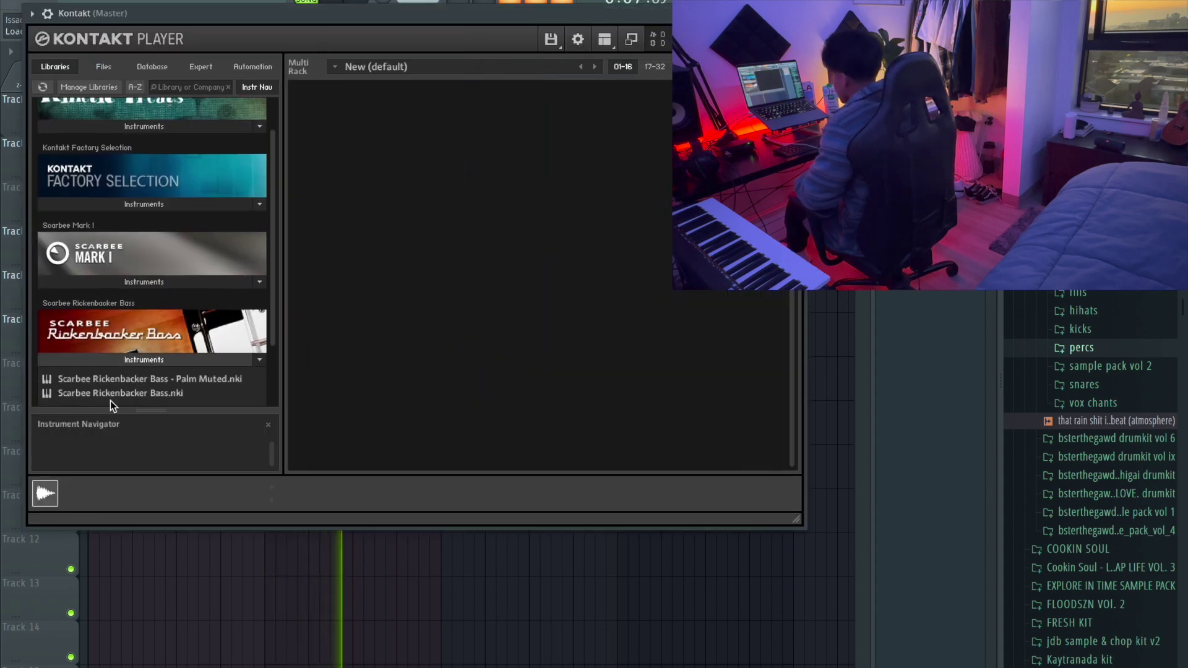
pyautogui.doubleClick(148, 380)
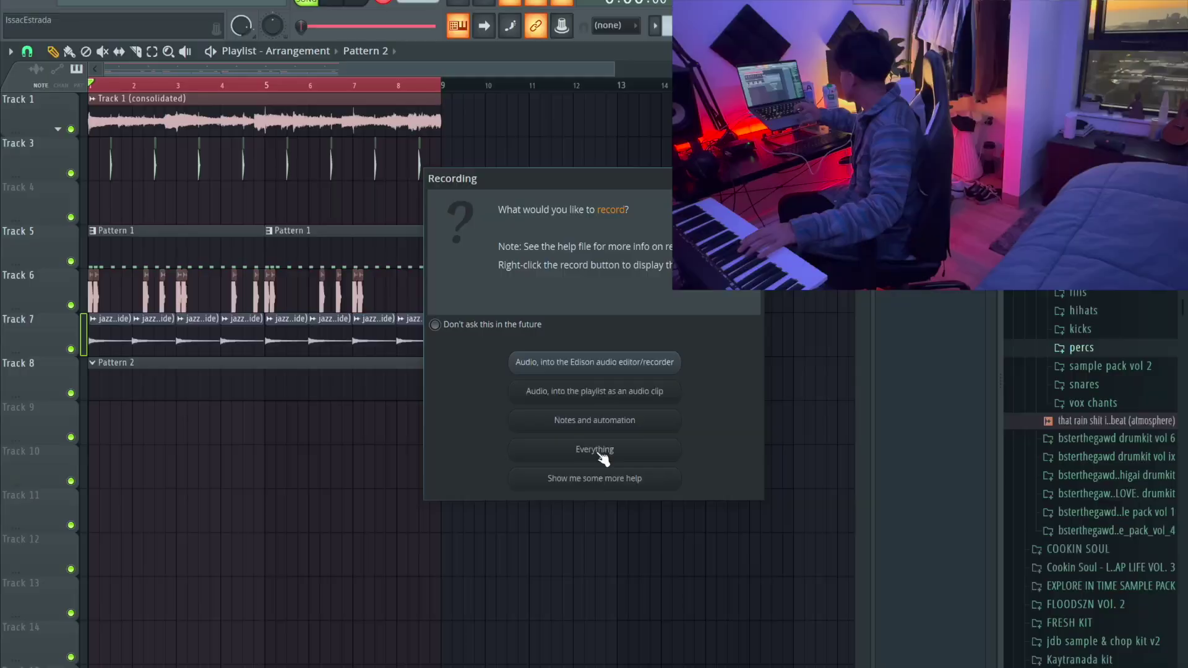
pyautogui.click(612, 423)
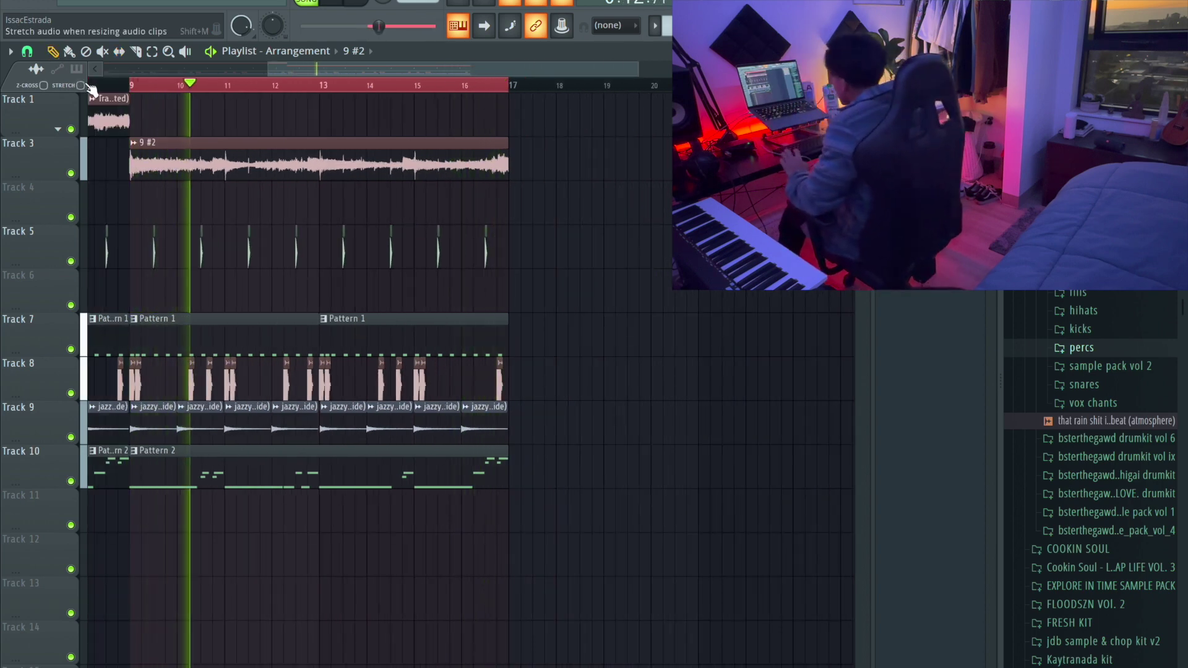
# Step: Load a saved mixer track state with Fruity Parametric EQ 2, OTT and Fruity Delay 3 on ILMAGO (TAG)'s Insert 7
pyautogui.scroll(-3, 365, 440)
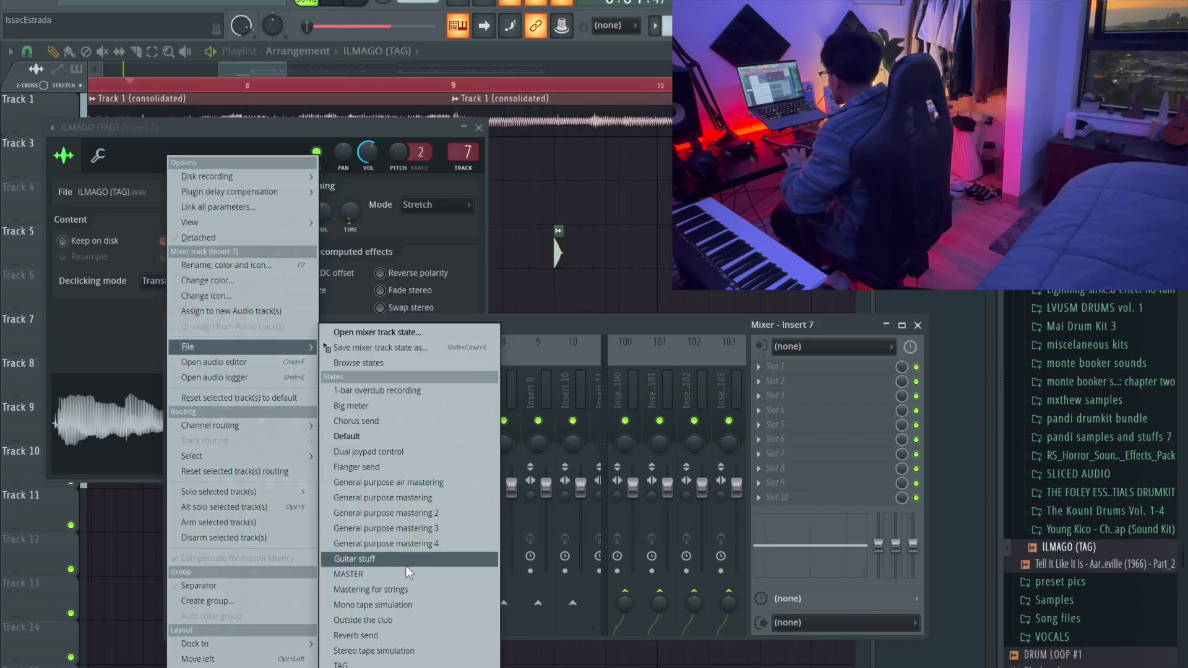
pyautogui.click(378, 564)
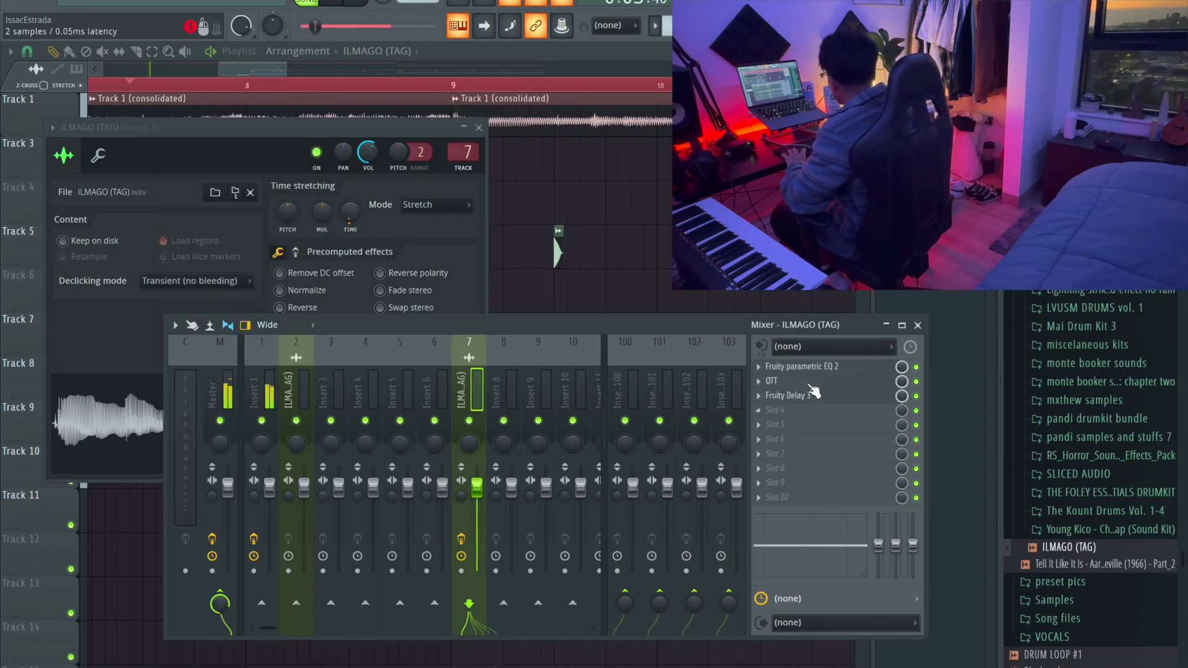
pyautogui.click(415, 178)
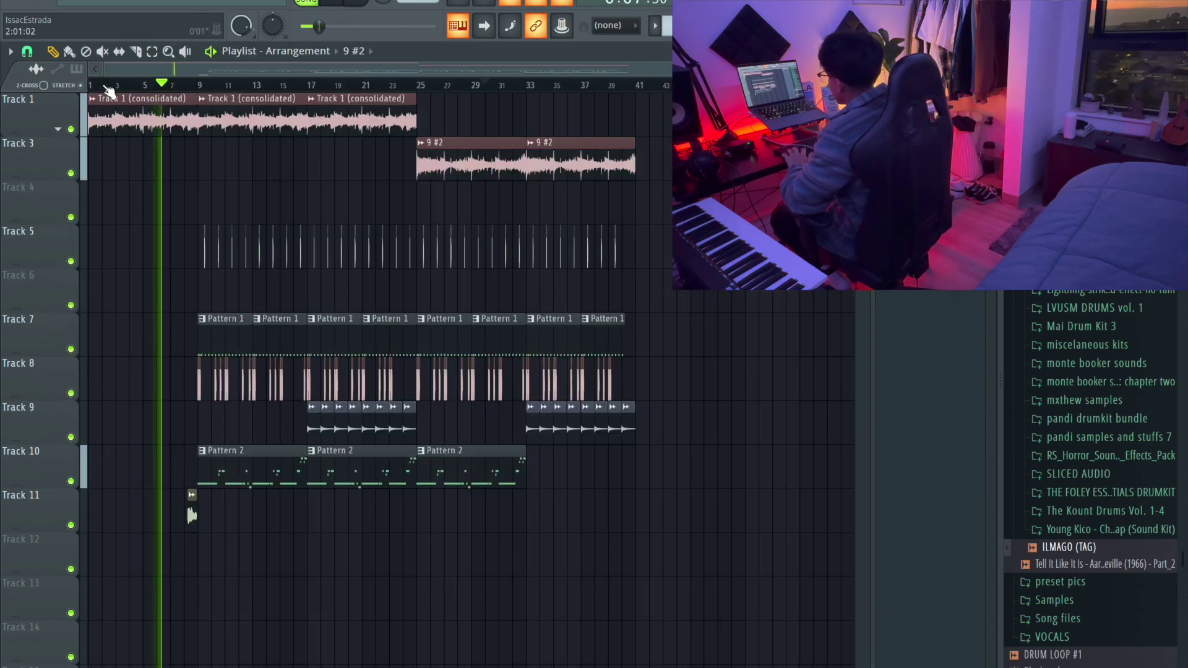
# Step: Audition JUPITER-8 presets beyond Mellow Piano over the playing arrangement and settle on Dancer Lead
pyautogui.press('space')
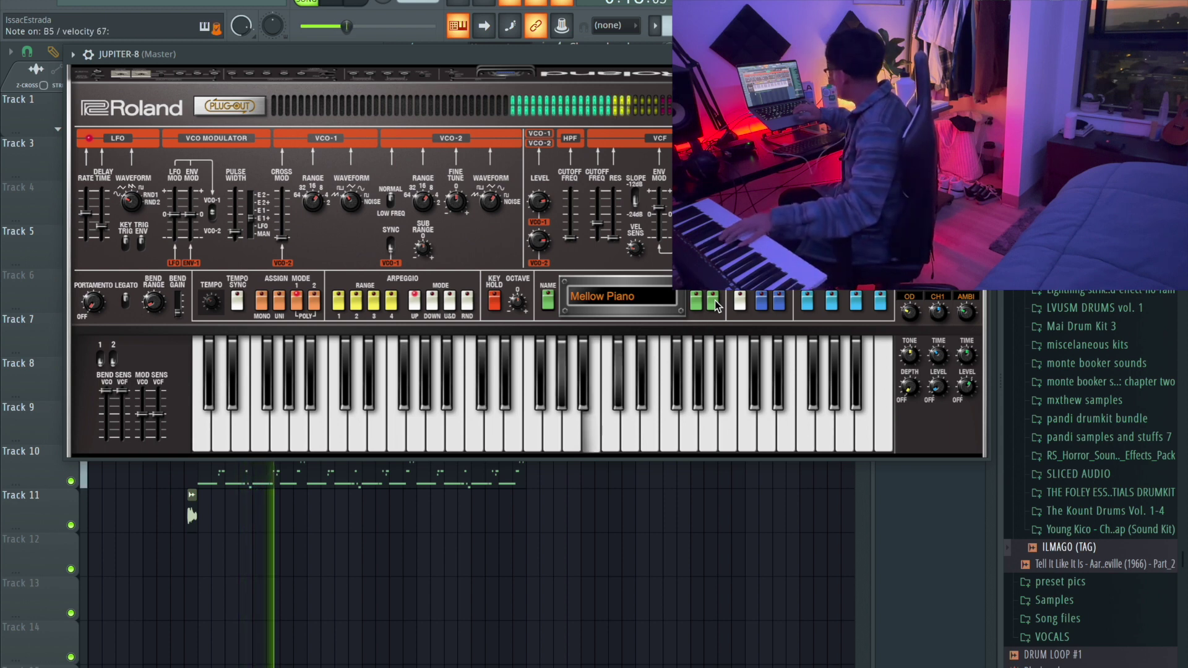
pyautogui.click(713, 303)
pyautogui.click(713, 303)
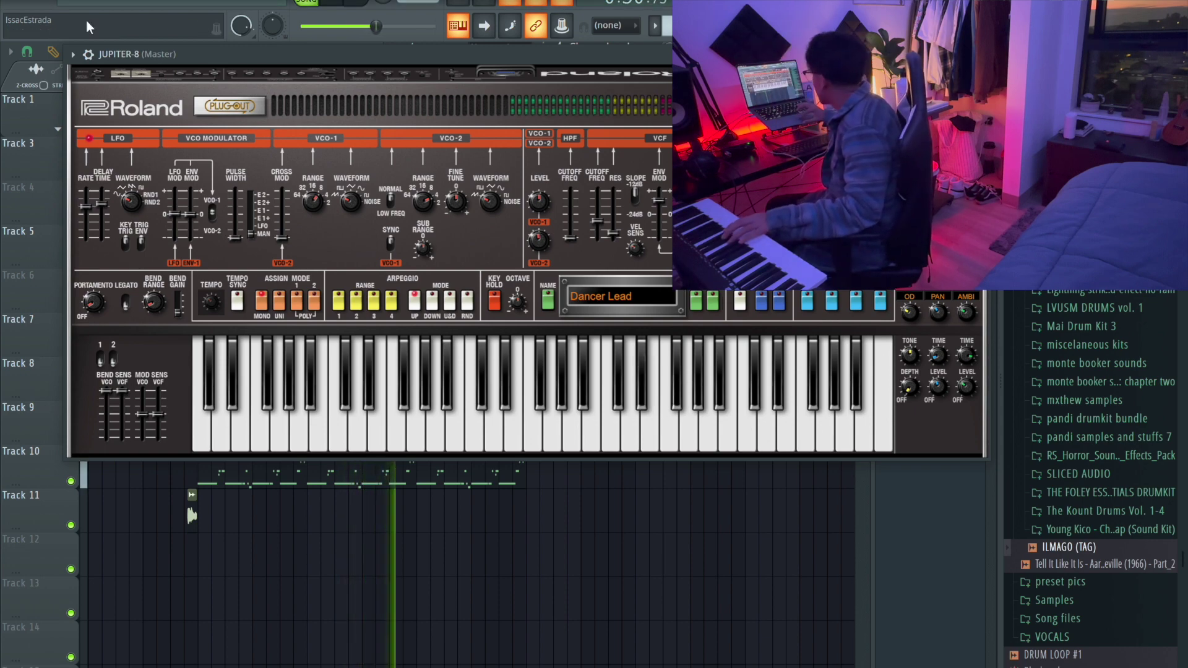
pyautogui.click(88, 54)
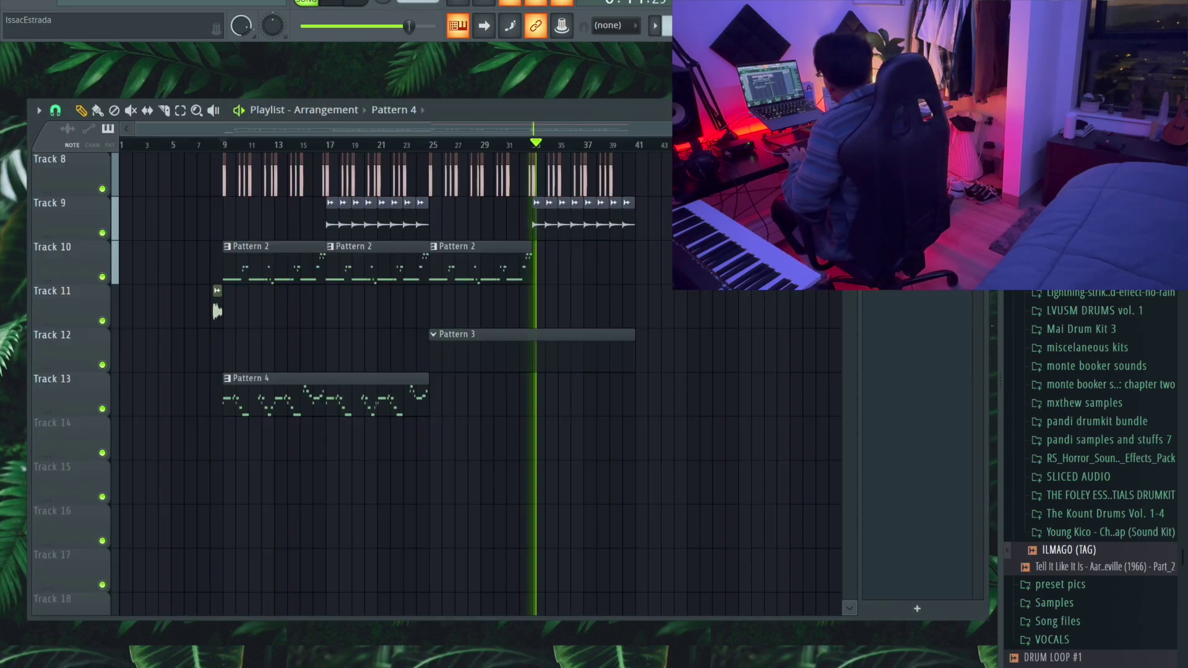
pyautogui.scroll(5, 544, 363)
pyautogui.scroll(-12, 548, 363)
pyautogui.scroll(12, 551, 365)
pyautogui.scroll(-5, 551, 367)
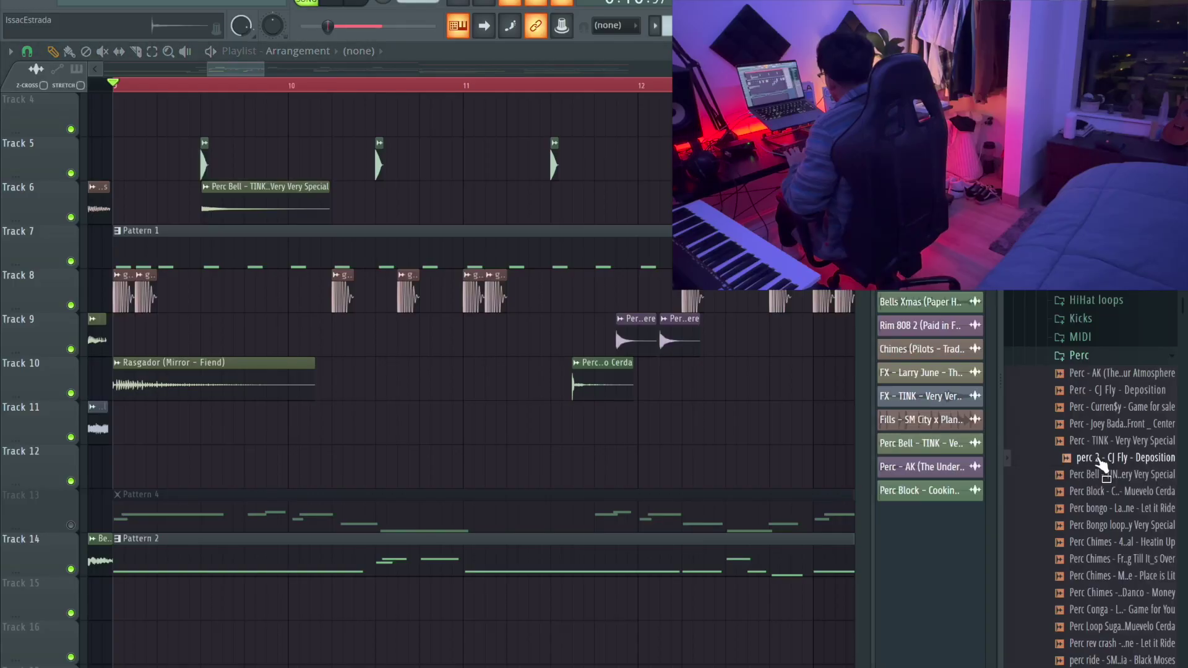
# Step: Add perc 2 - CJ Fly - Deposition to Track 9 as two closely spaced clips starting at bar 10
pyautogui.moveTo(1099, 464); pyautogui.dragTo(394, 334)
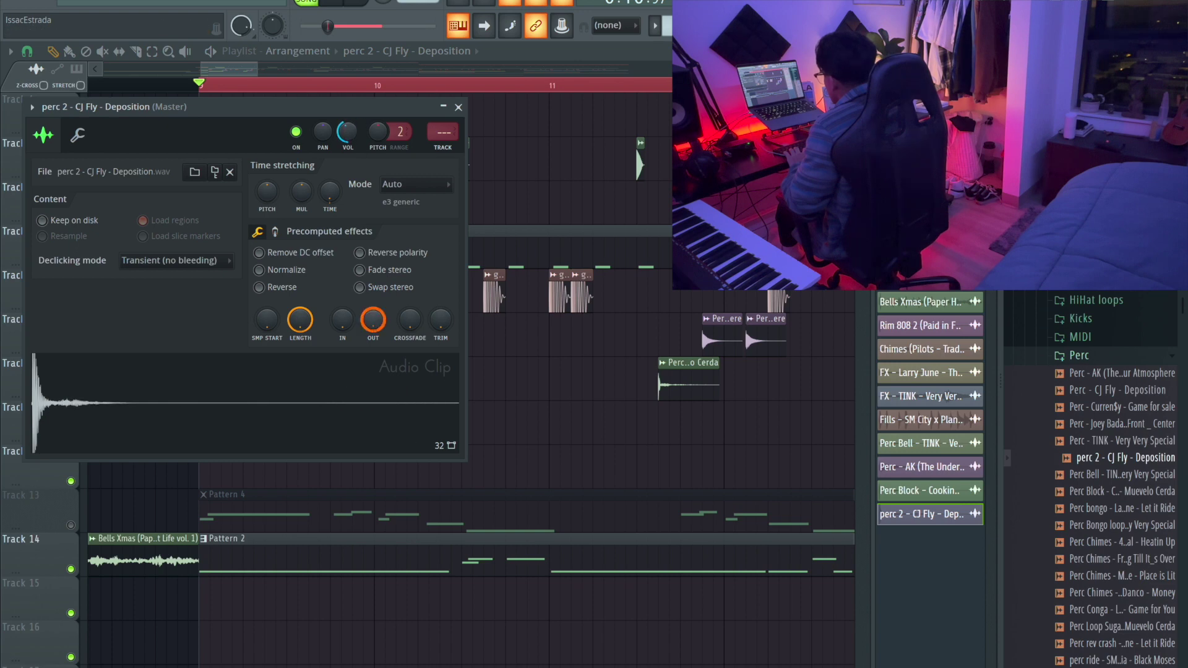
pyautogui.press('Escape')
pyautogui.press('space')
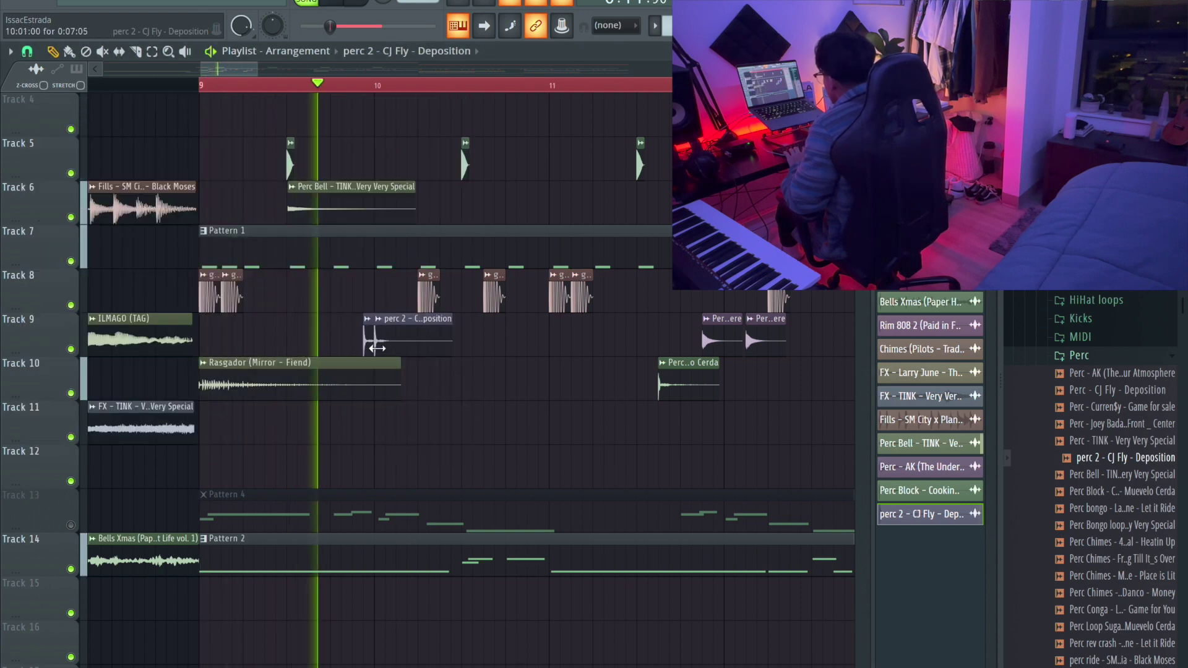
pyautogui.press('space')
pyautogui.press('space')
pyautogui.moveTo(398, 340)
pyautogui.mouseDown()
pyautogui.moveTo(425, 351)
pyautogui.moveTo(381, 341)
pyautogui.mouseUp()
pyautogui.rightClick(377, 341)
pyautogui.press('space')
pyautogui.press('space')
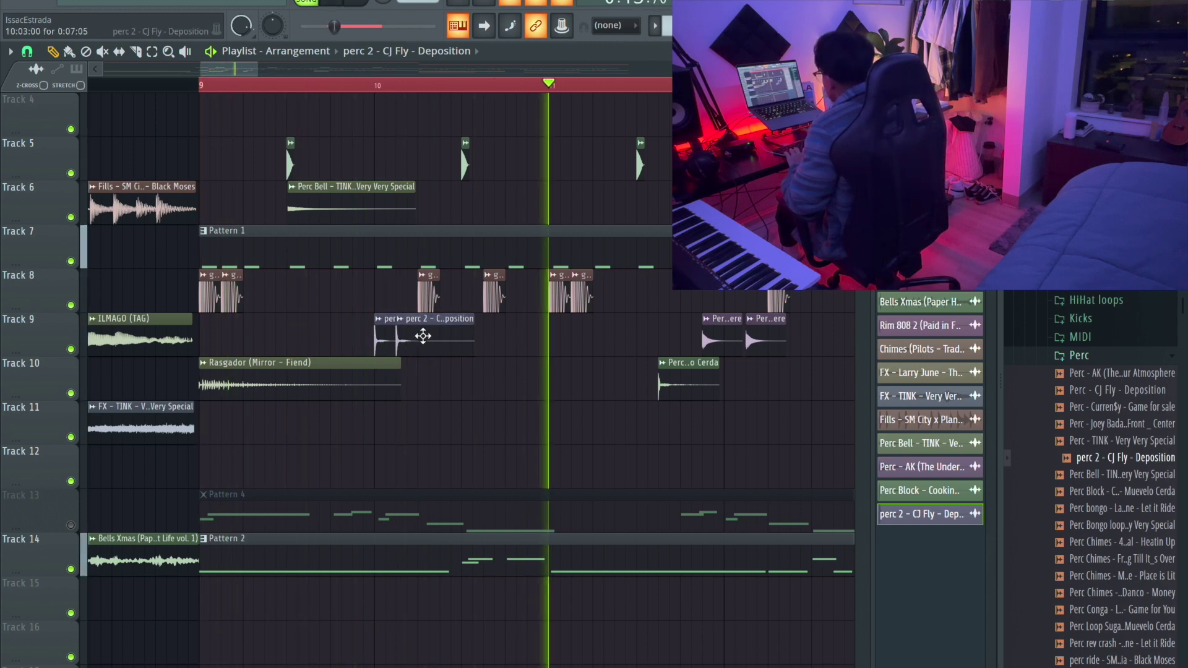
# Step: Check the perc 2 - CJ Fly - Deposition channel settings and fine-tune the volume of Perc Block - Cookin Bananas - Muevelo Cerda
pyautogui.doubleClick(424, 341)
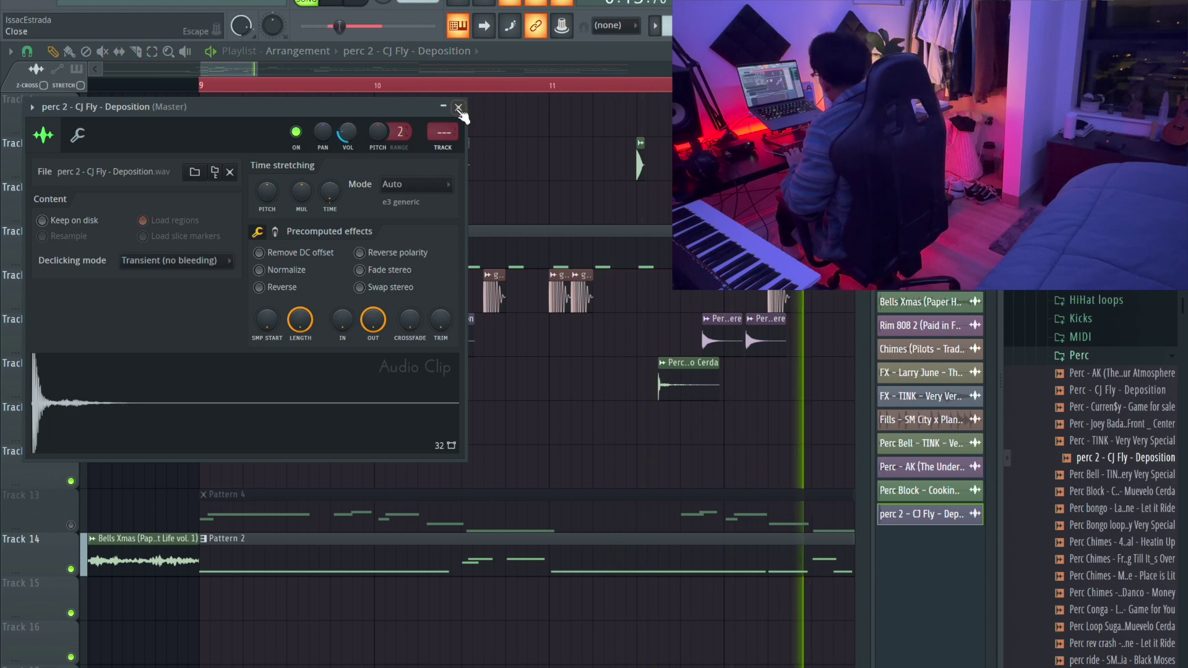
pyautogui.click(458, 107)
pyautogui.doubleClick(688, 379)
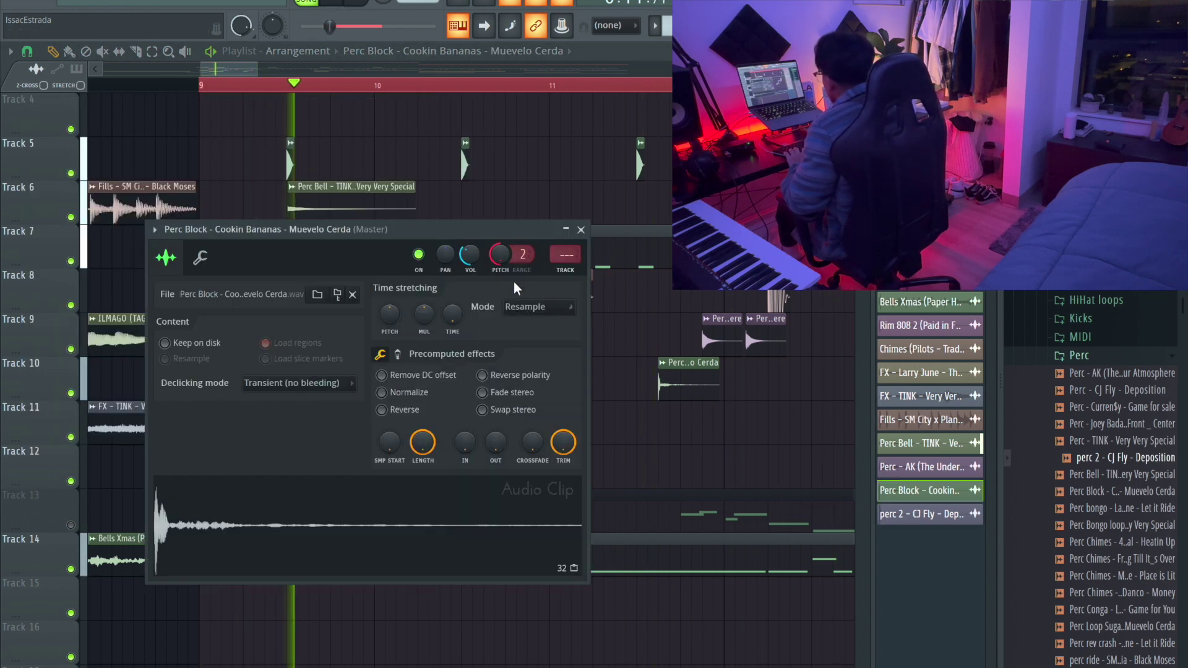
pyautogui.moveTo(472, 264); pyautogui.dragTo(471, 262)
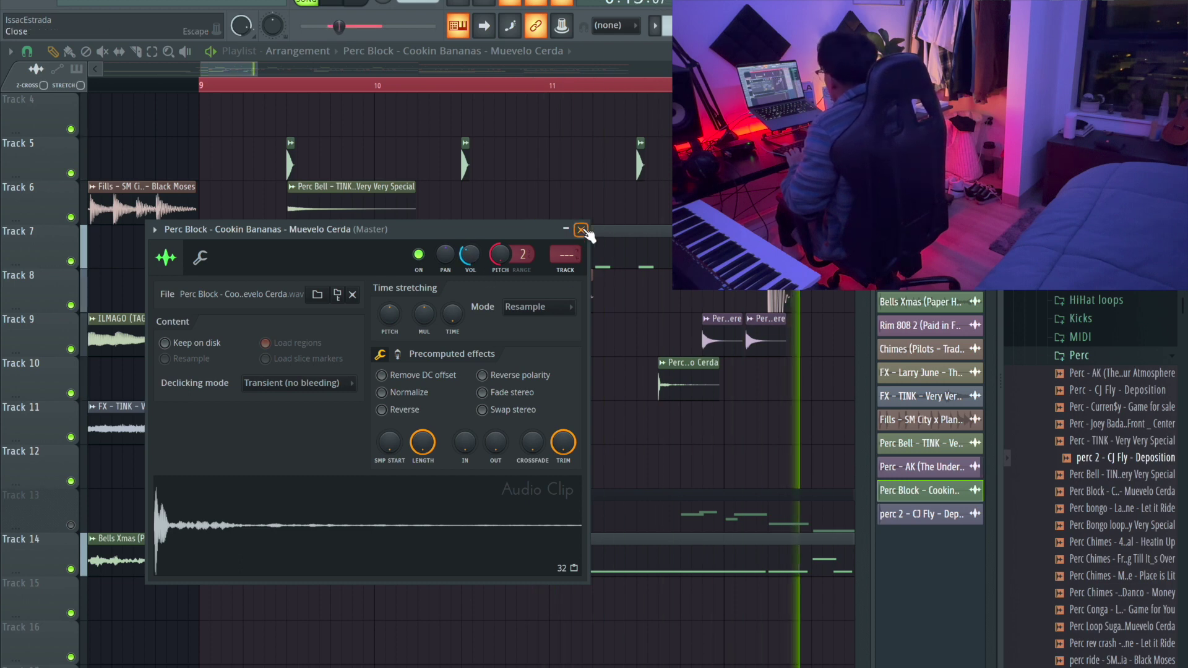
pyautogui.click(581, 230)
# Step: Copy the pair of perc 2 - CJ Fly - Deposition clips on Track 9 from bar 10 to bar 14
pyautogui.scroll(-3, 367, 512)
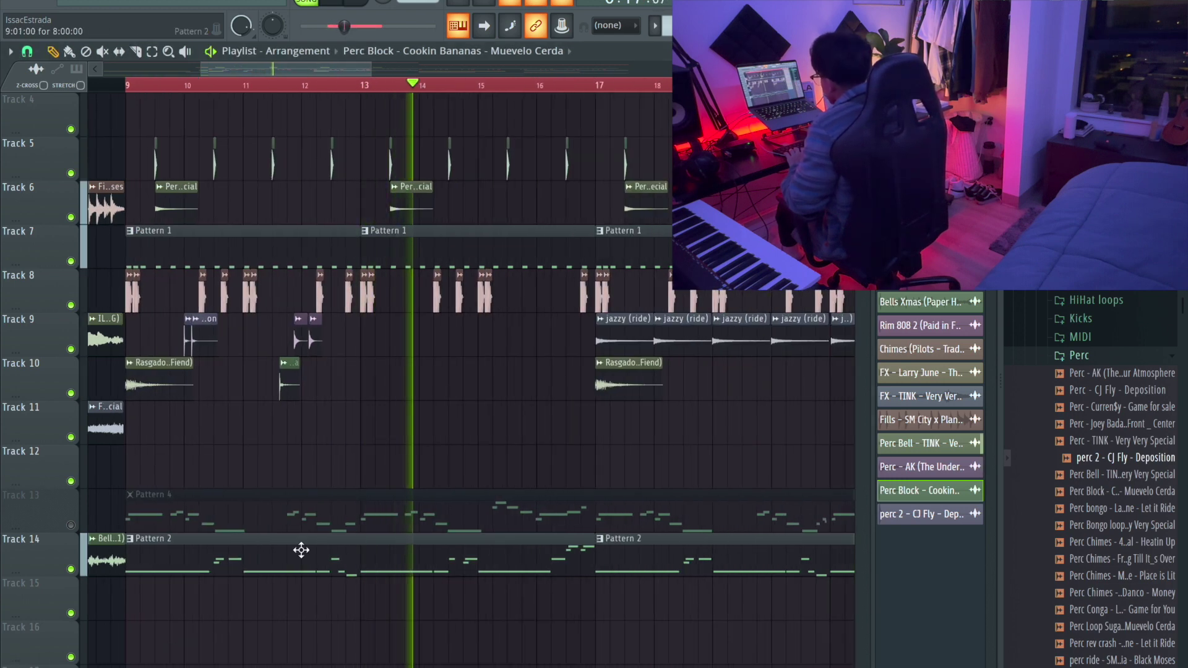
pyautogui.scroll(1, 275, 350)
pyautogui.moveTo(274, 348); pyautogui.dragTo(511, 382)
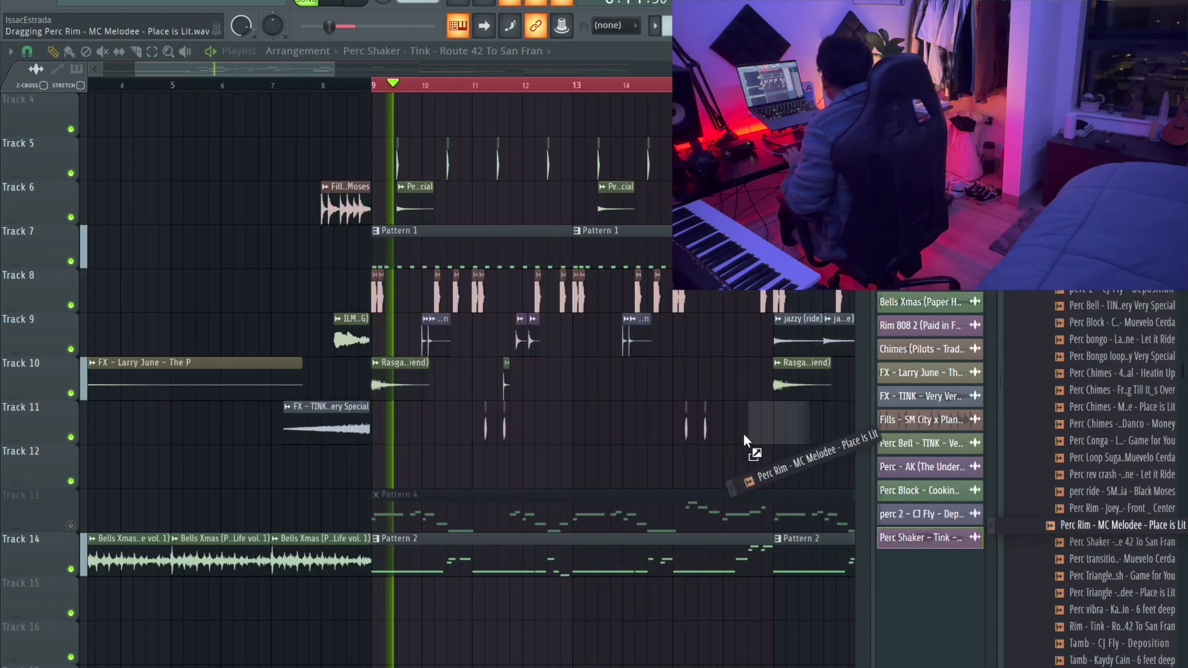
# Step: Place three Perc Rim - MC Melodee - Place is Lit clips on Track 11 in the second half of bar 16
pyautogui.moveTo(767, 452); pyautogui.dragTo(749, 433)
pyautogui.click(766, 433)
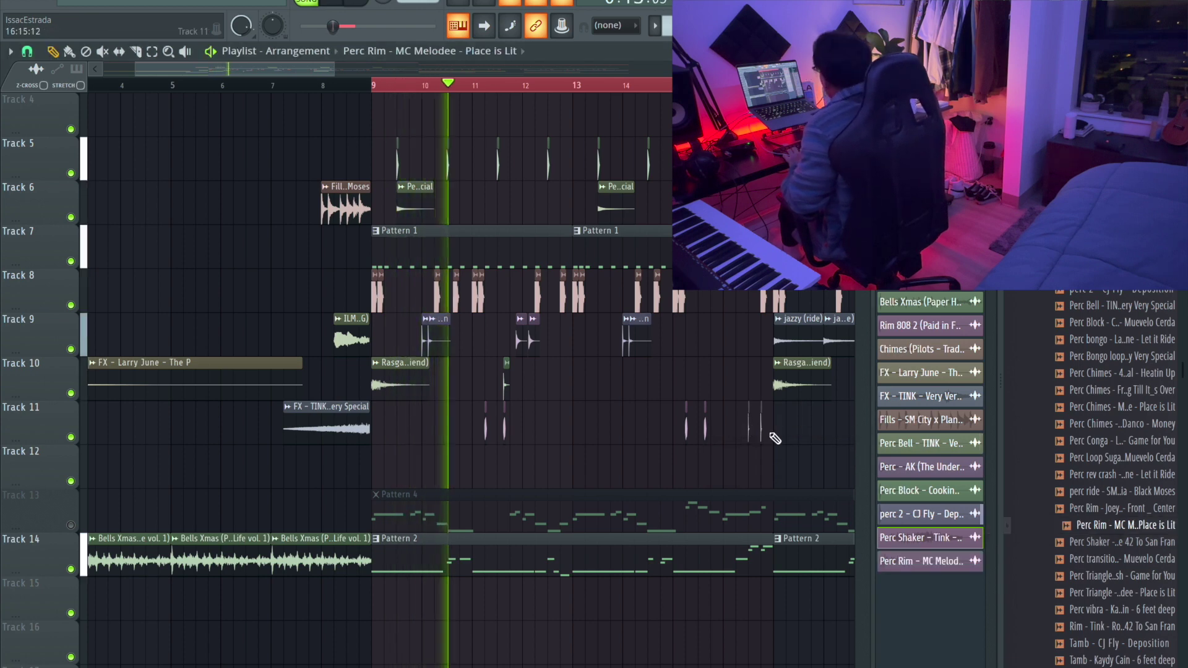
pyautogui.scroll(6, 767, 435)
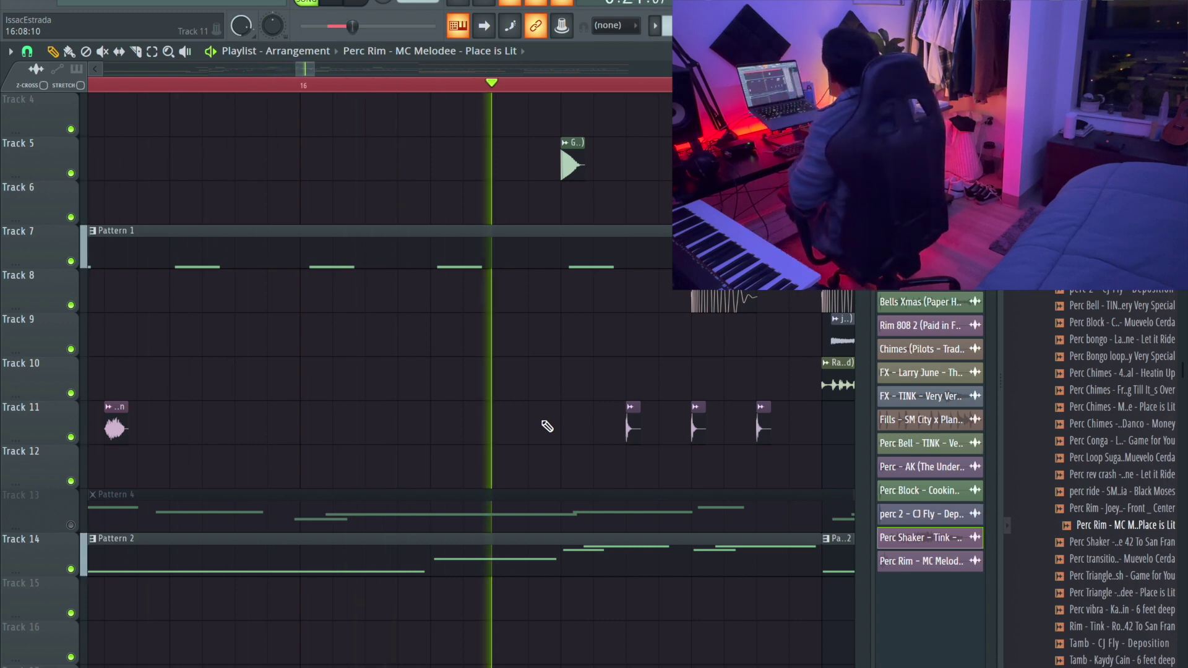
# Step: Save the project in the FLP's folder as "december 23rd - organic coco water" in FL Studio song file format
pyautogui.press('super+s')
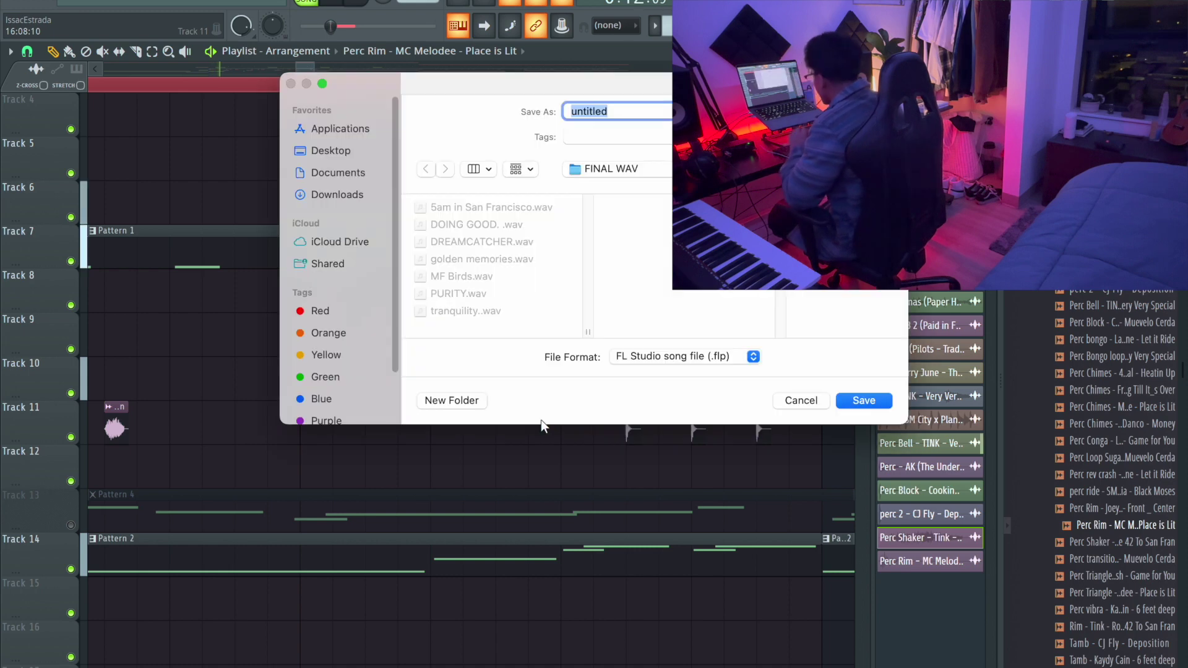
pyautogui.click(619, 169)
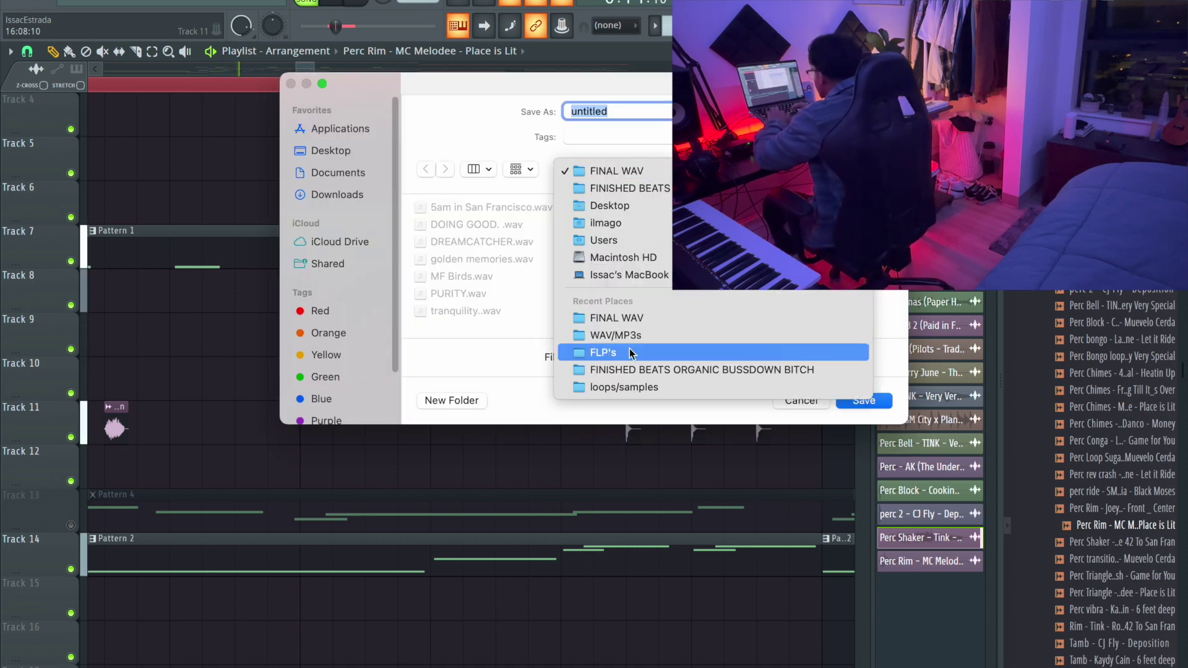
pyautogui.click(631, 353)
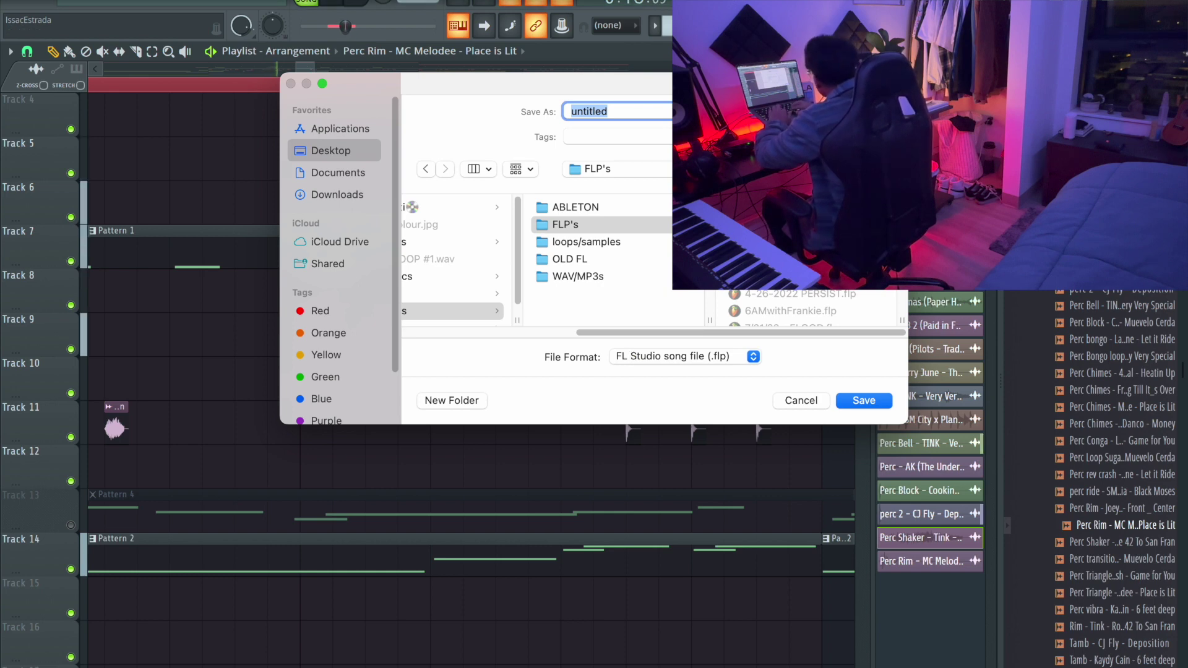
pyautogui.write('december ')
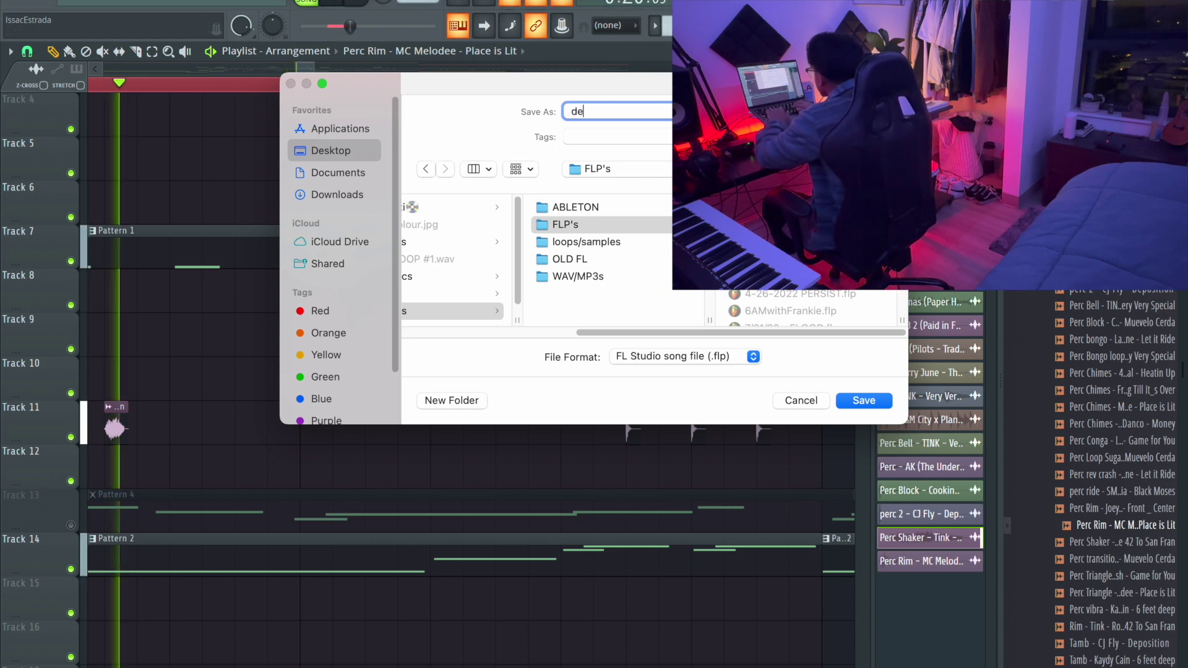
pyautogui.write('1')
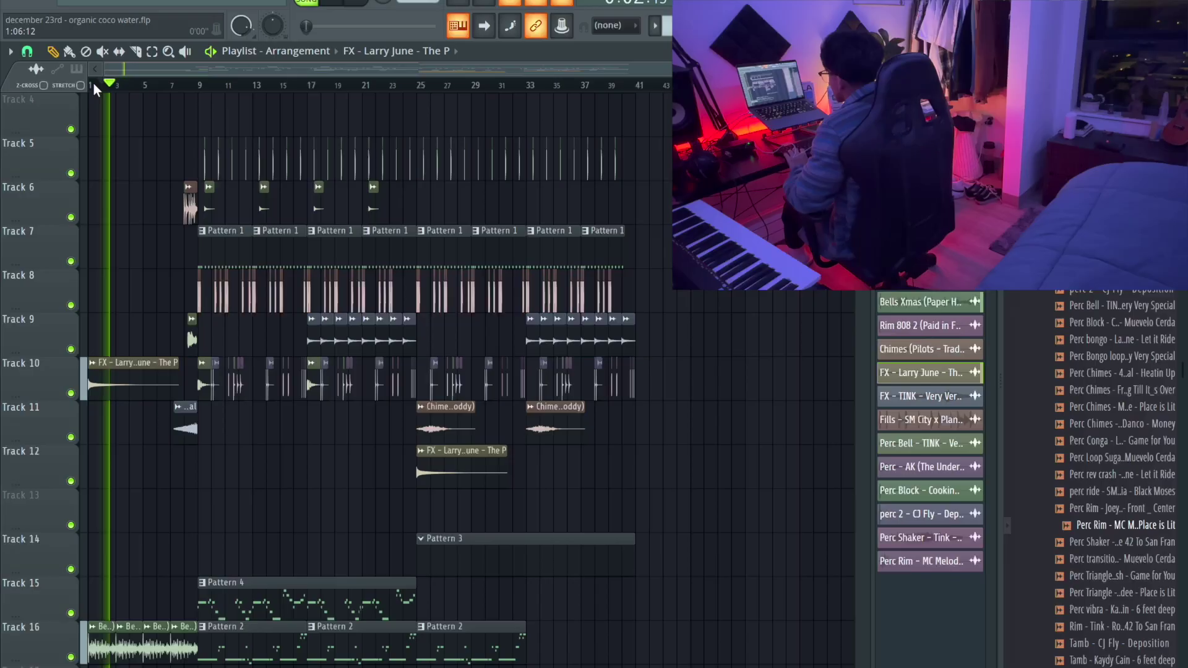
# Step: Play the arrangement from the beginning to review the intro
pyautogui.click(94, 84)
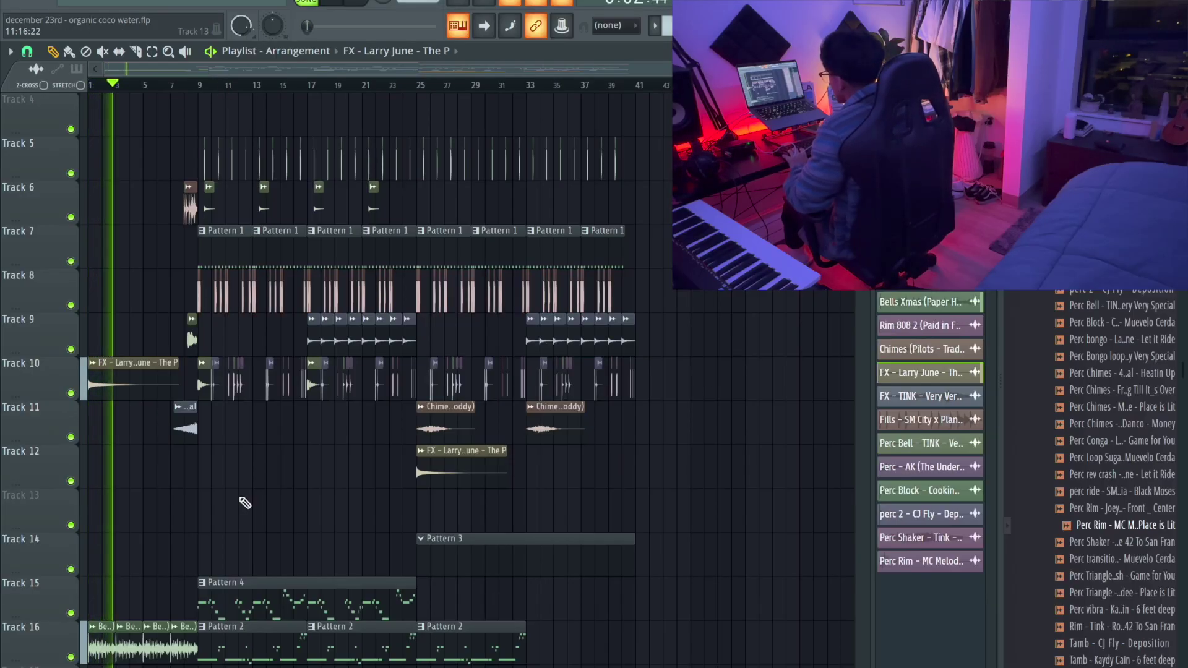
pyautogui.scroll(2, 244, 499)
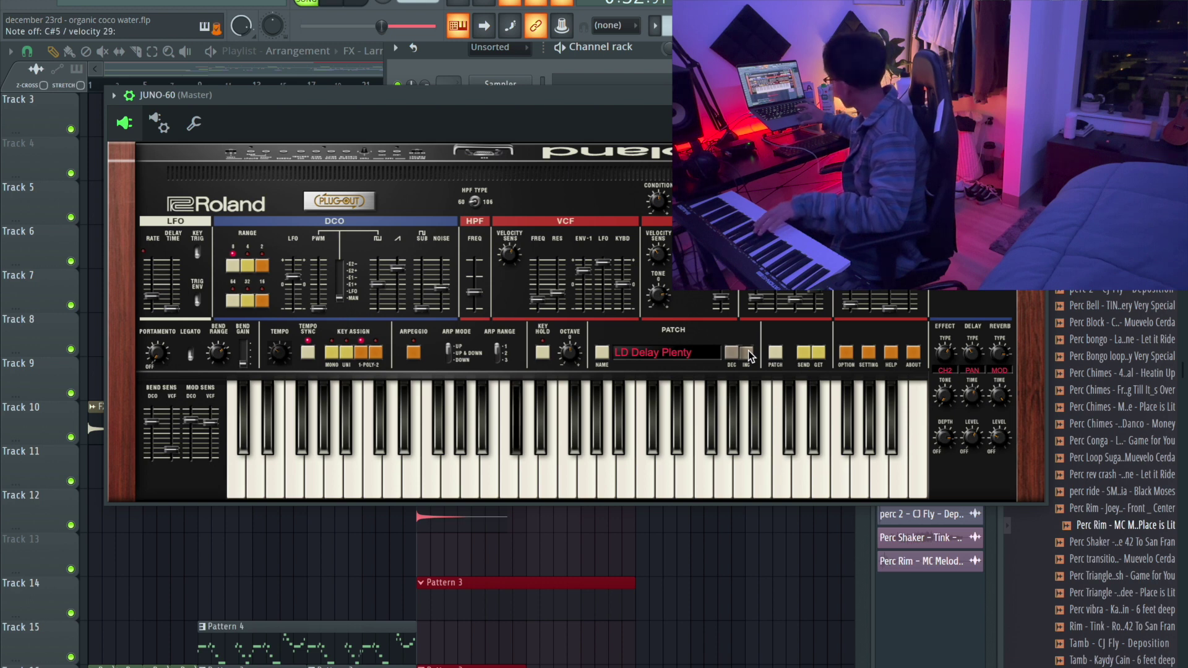
# Step: Audition the JUNO-60 patches following LD Delay Plenty and select PD Vintage
pyautogui.click(749, 354)
pyautogui.click(749, 353)
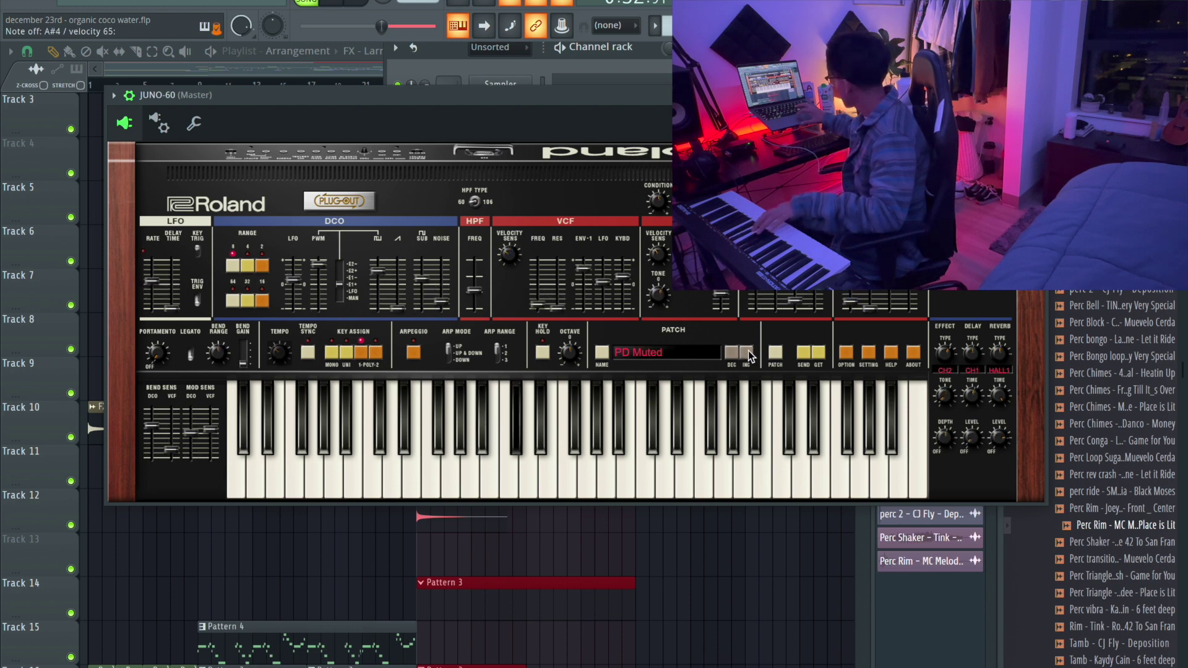
pyautogui.click(748, 353)
pyautogui.click(748, 354)
pyautogui.click(730, 353)
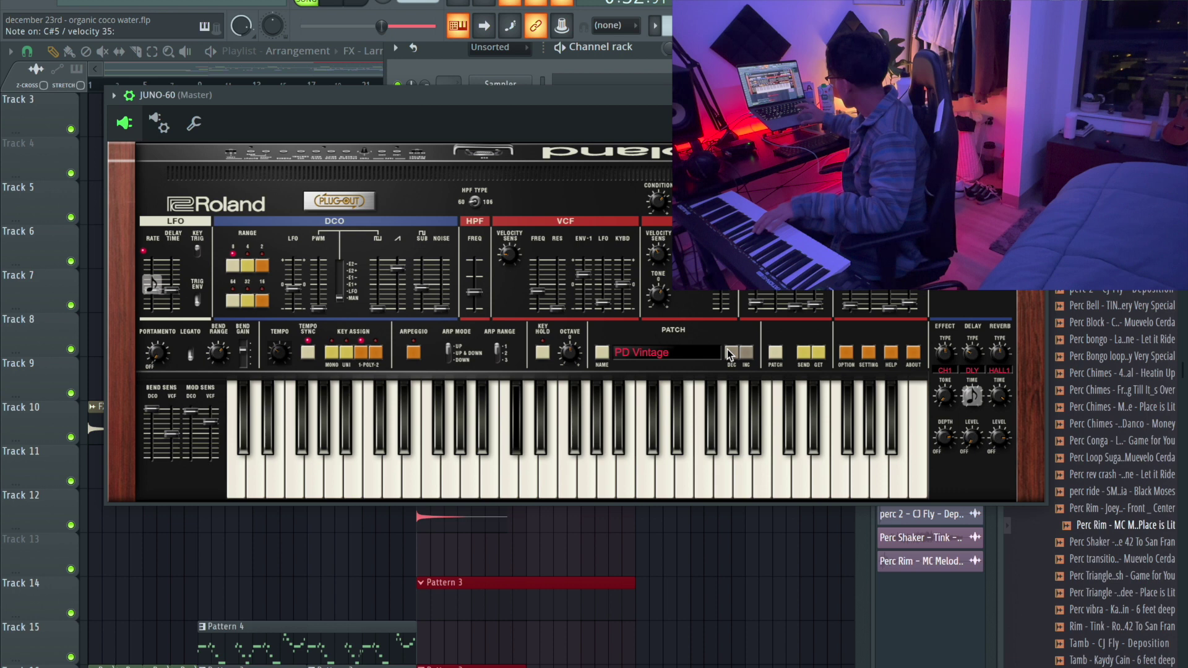